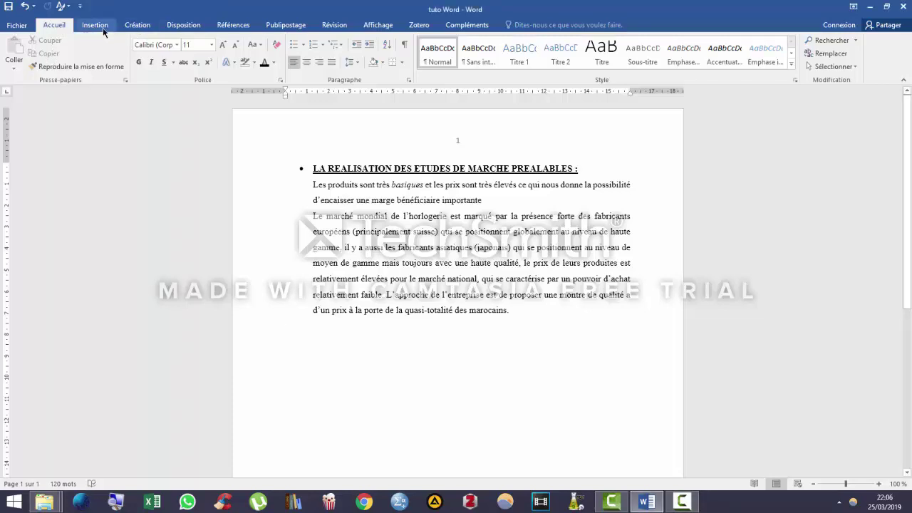
{"action": "left_click", "coordinate": [113, 26]}
{"action": "left_click", "coordinate": [132, 27]}
{"action": "left_click", "coordinate": [171, 29]}
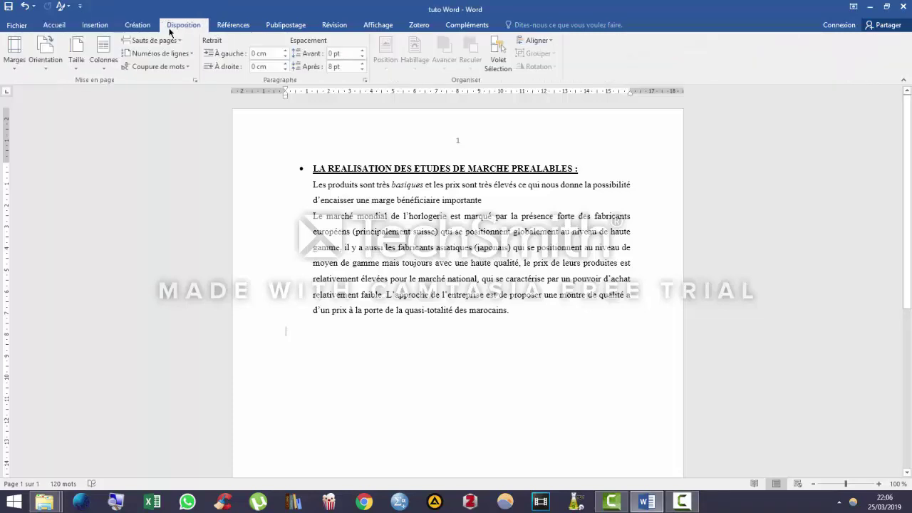
{"action": "left_click", "coordinate": [54, 25]}
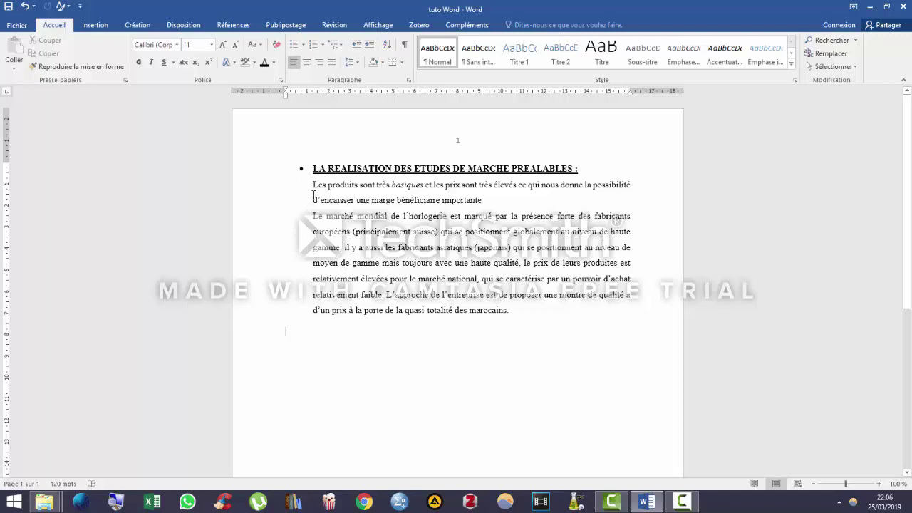
Review the document's information page and its export options, and return to the text.
{"action": "left_click", "coordinate": [17, 25]}
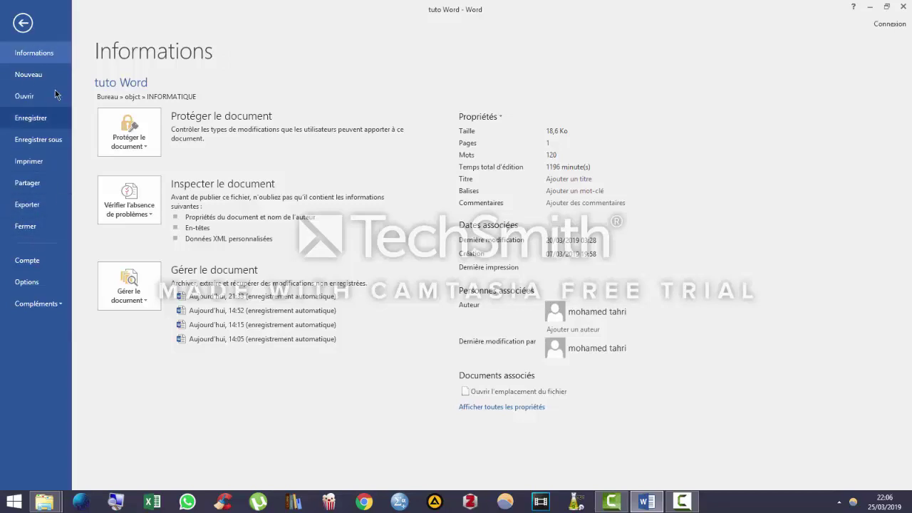
{"action": "left_click", "coordinate": [29, 55]}
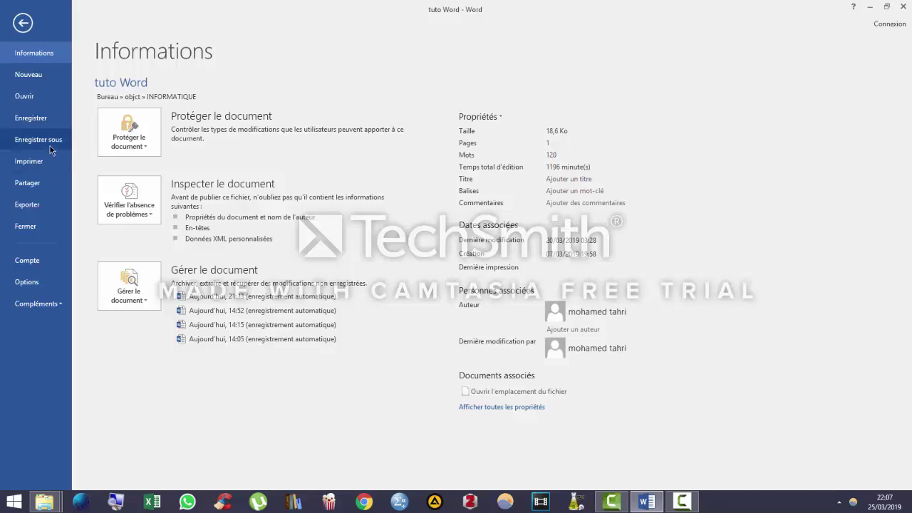
{"action": "left_click", "coordinate": [28, 205]}
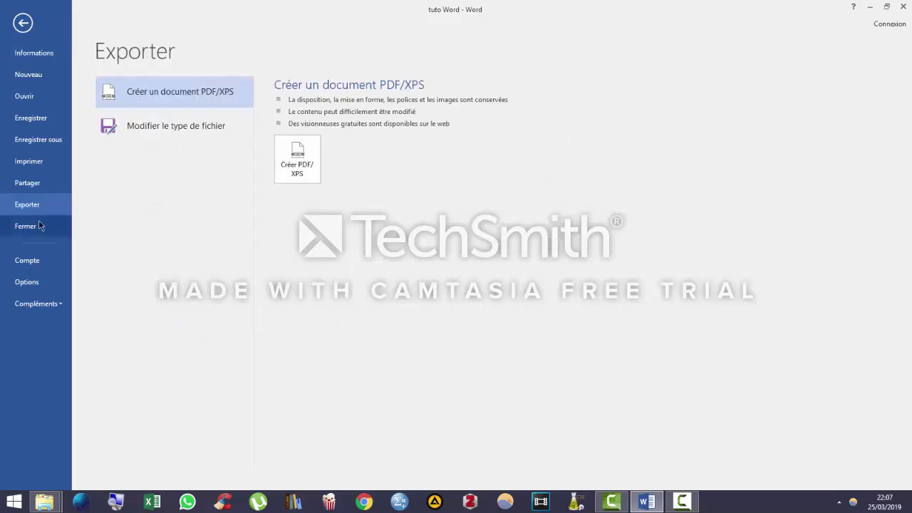
{"action": "left_click", "coordinate": [23, 23]}
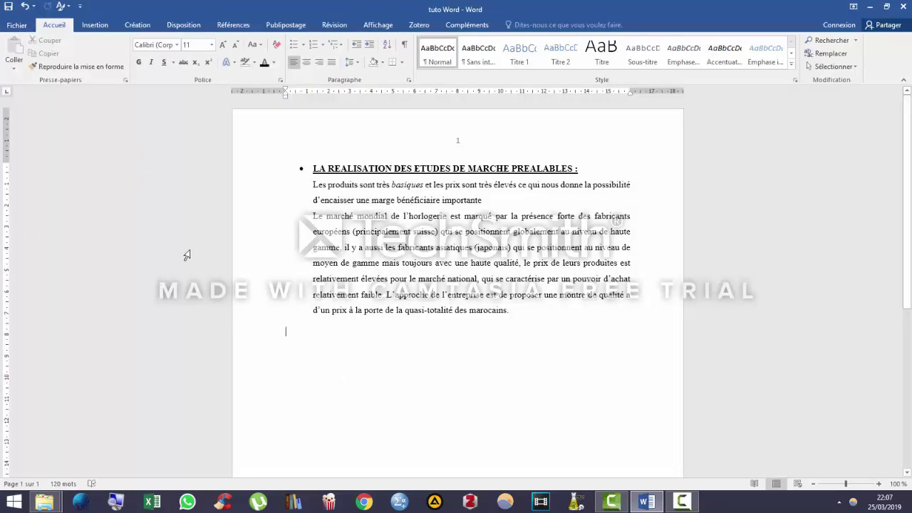
{"action": "left_click", "coordinate": [95, 64]}
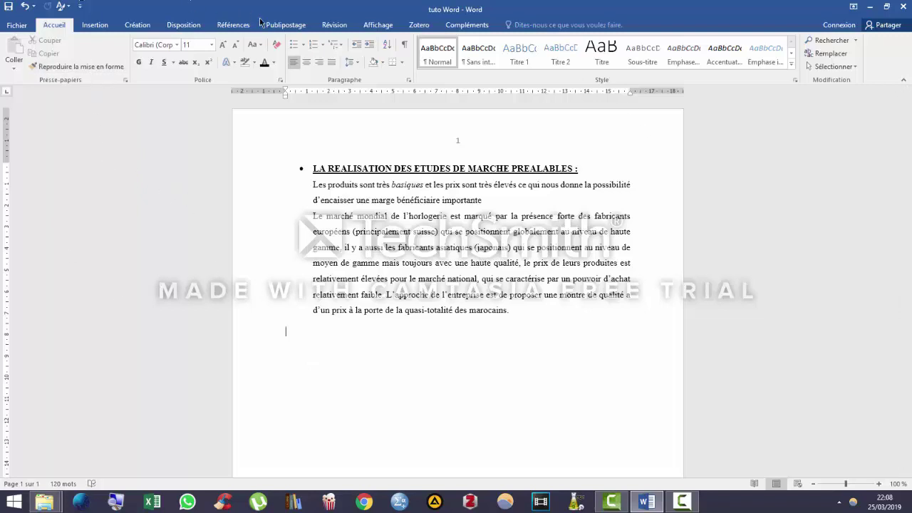
{"action": "key", "text": "Escape"}
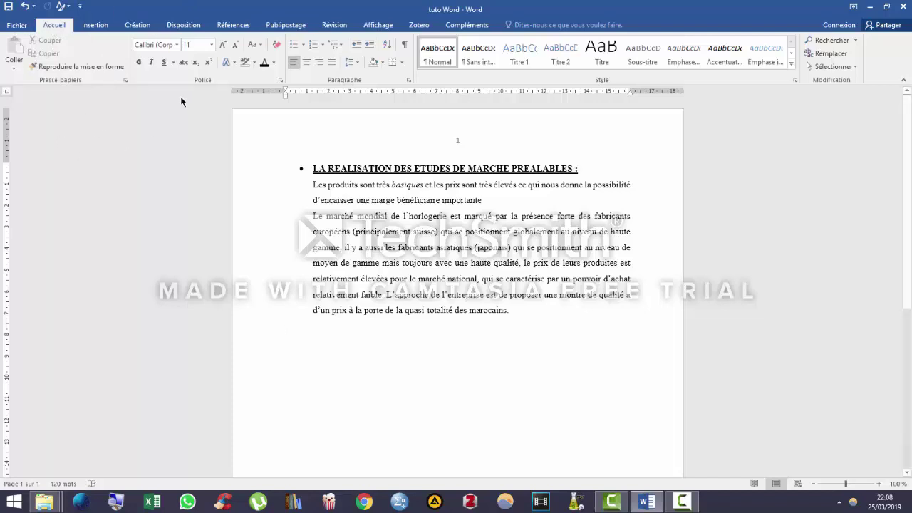
Add an empty line without a bullet below the heading "LA REALISATION DES ETUDES DE MARCHE PREALABLES :".
{"action": "left_click", "coordinate": [591, 173]}
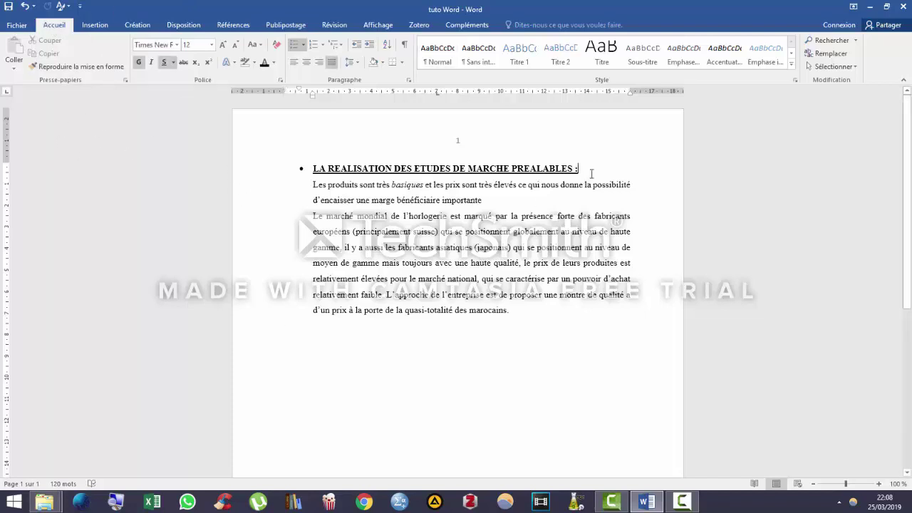
{"action": "key", "text": "Return"}
{"action": "key", "text": "BackSpace"}
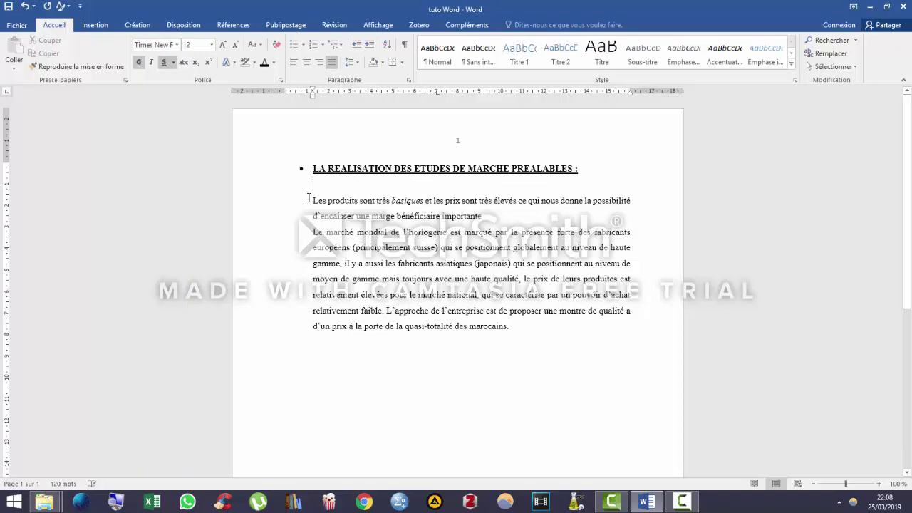
{"action": "left_click", "coordinate": [355, 254]}
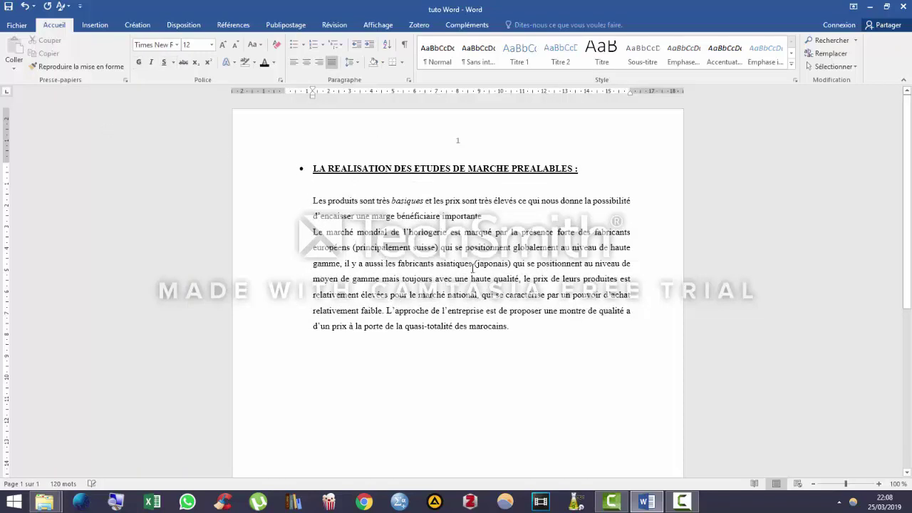
Make the first body paragraph bold and italicize "principalement suisse" in the second paragraph.
{"action": "left_click_drag", "start_coordinate": [475, 221], "coordinate": [290, 207]}
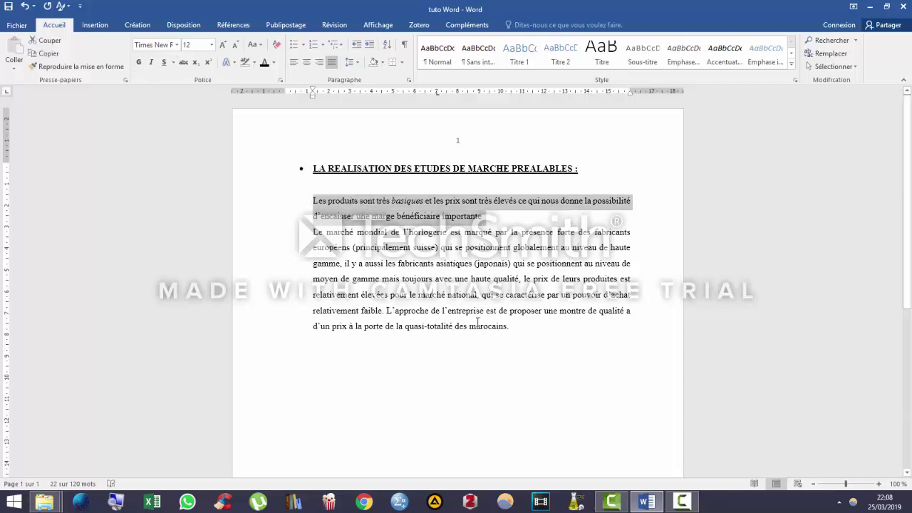
{"action": "left_click", "coordinate": [138, 62]}
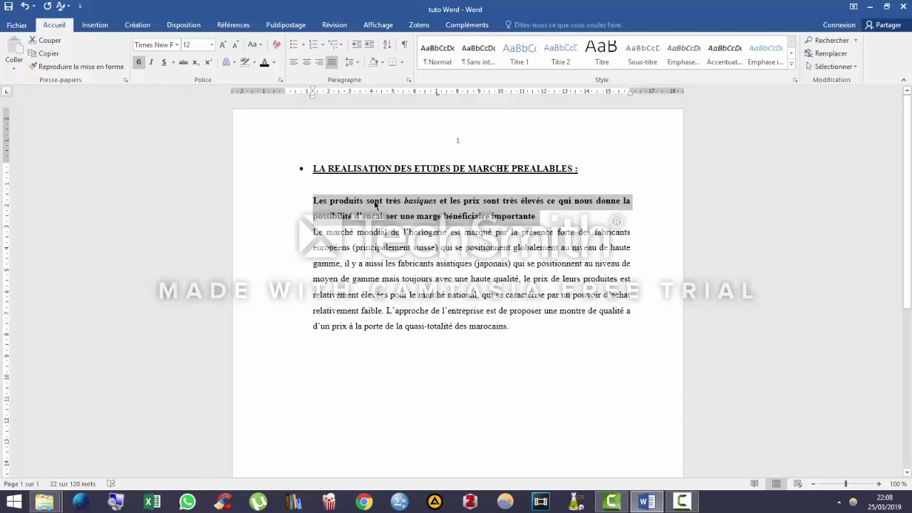
{"action": "left_click", "coordinate": [411, 216]}
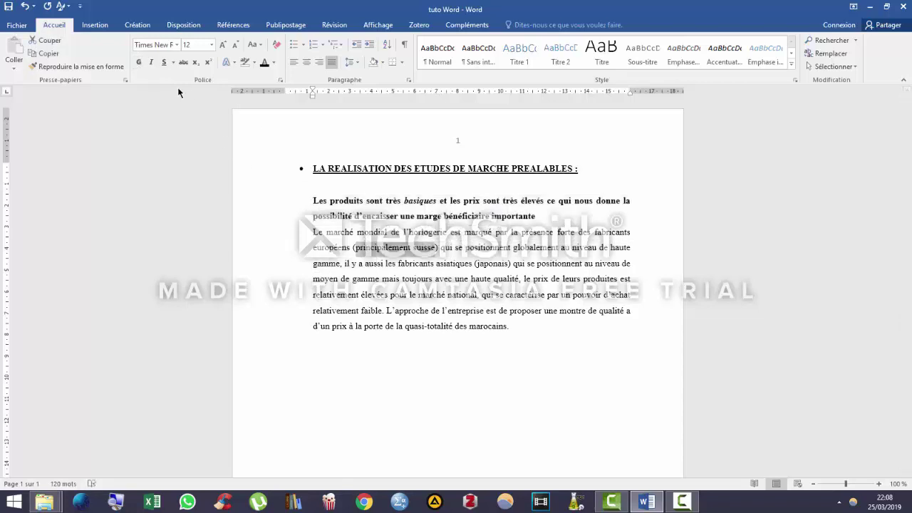
{"action": "left_click", "coordinate": [152, 62]}
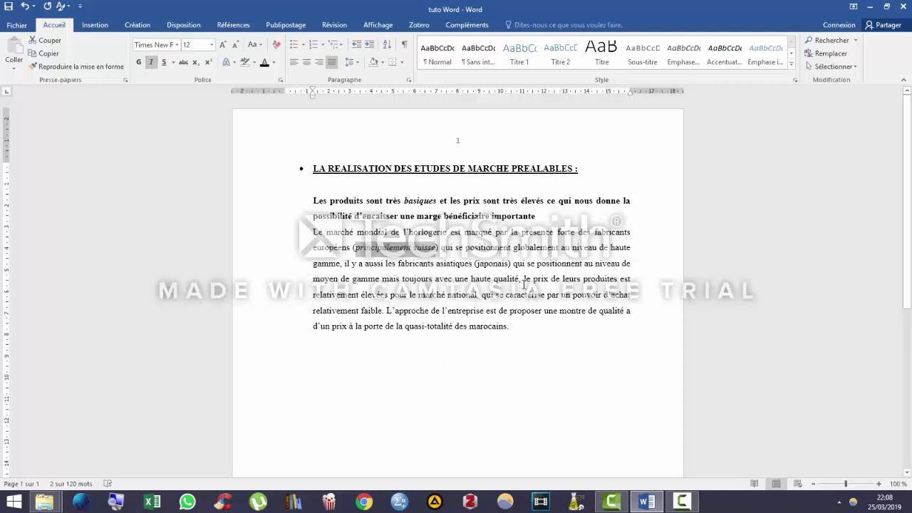
{"action": "left_click", "coordinate": [513, 265]}
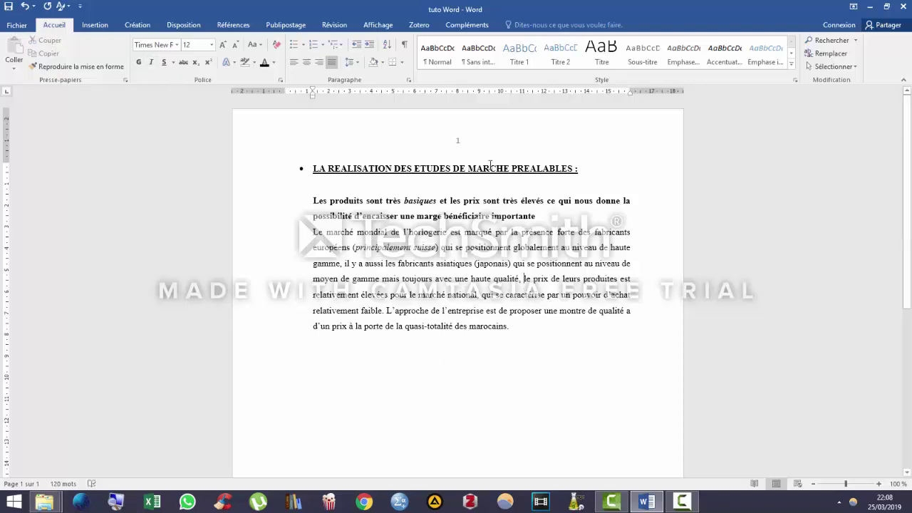
Remove the underline from the heading and apply it again.
{"action": "left_click_drag", "start_coordinate": [584, 168], "coordinate": [313, 169]}
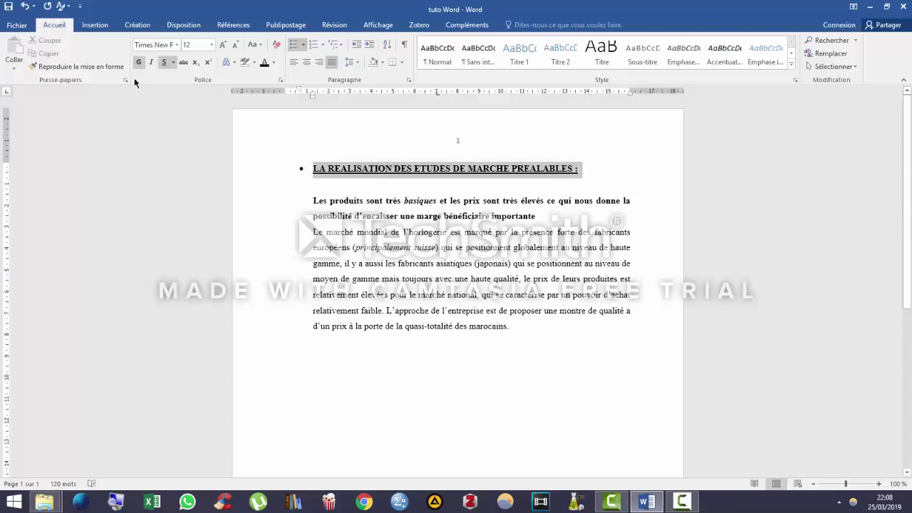
{"action": "left_click", "coordinate": [163, 63]}
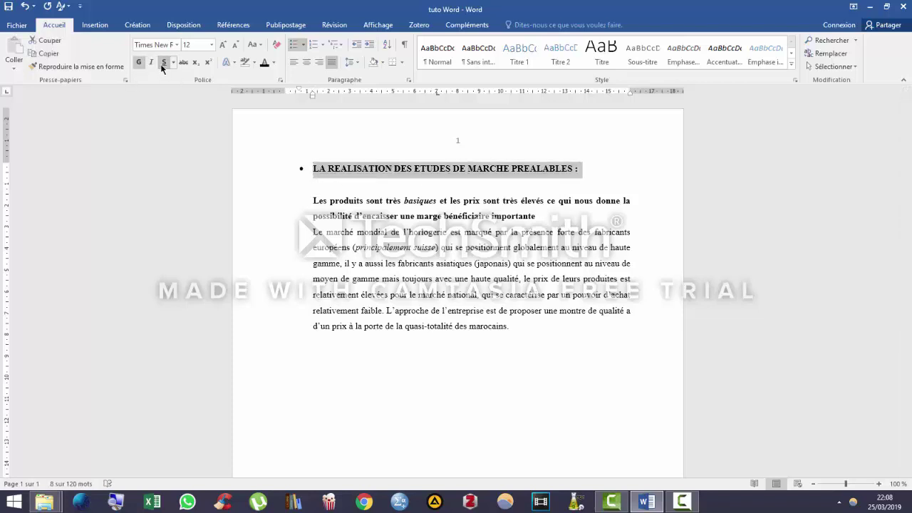
{"action": "left_click", "coordinate": [163, 62]}
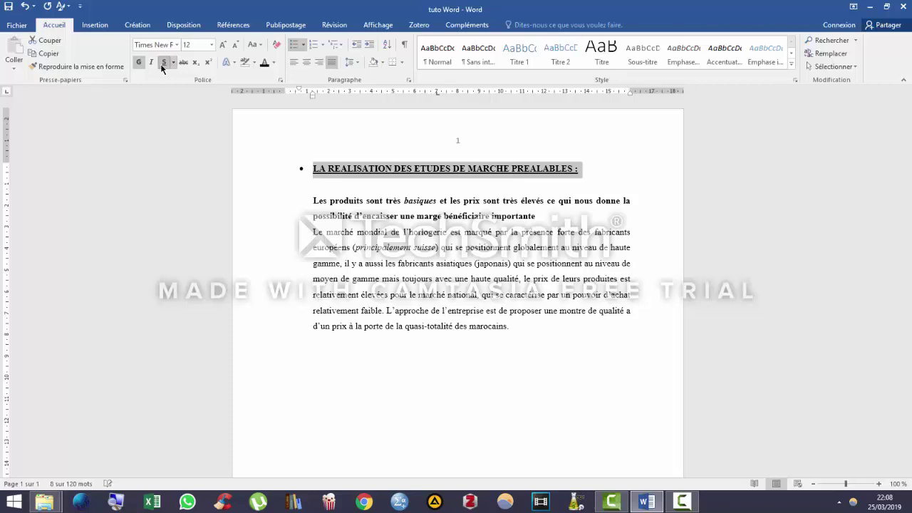
{"action": "left_click", "coordinate": [518, 191]}
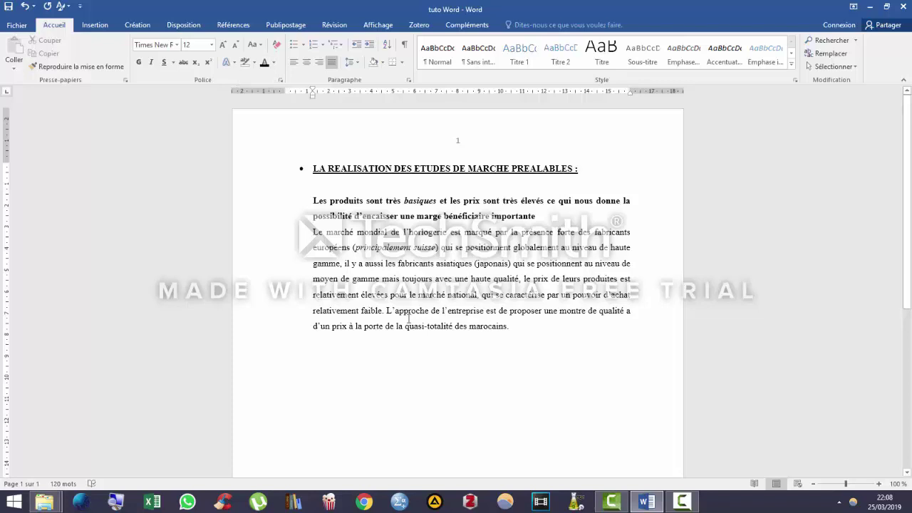
Color the text of the paragraph starting "Le marché mondial" in a darker theme blue.
{"action": "left_click_drag", "start_coordinate": [509, 328], "coordinate": [310, 234]}
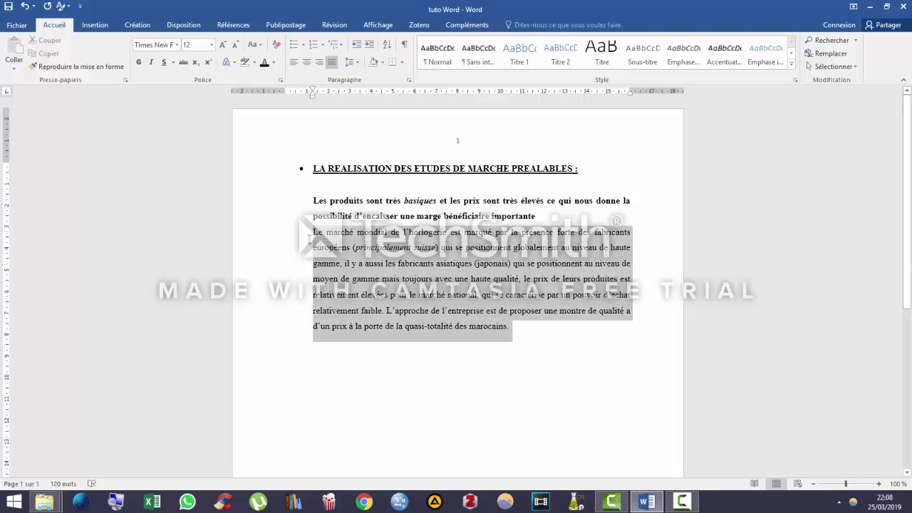
{"action": "left_click", "coordinate": [274, 63]}
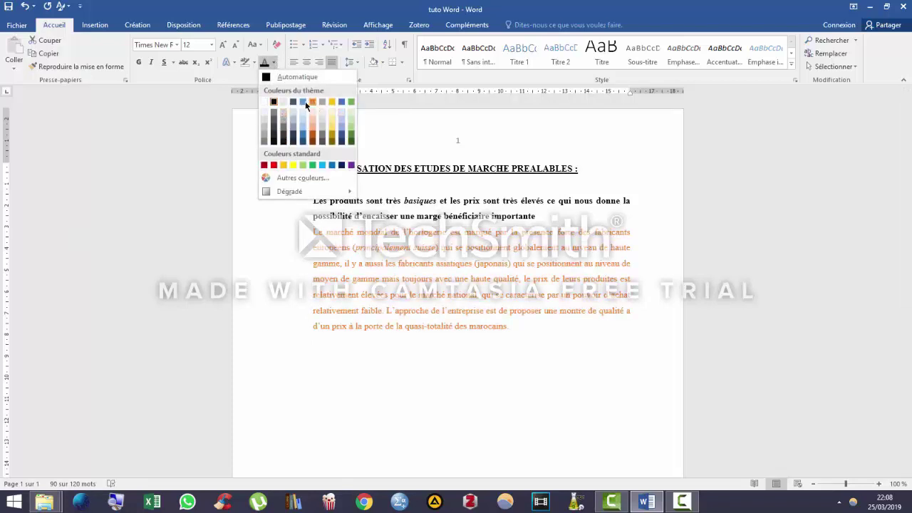
{"action": "left_click", "coordinate": [304, 134]}
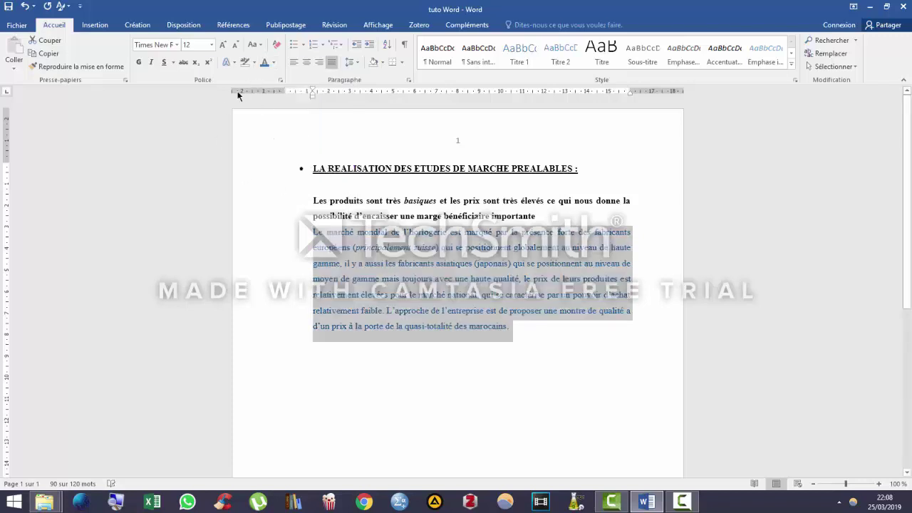
Increase the font size of the paragraph starting "Le marché mondial" to 16 and reduce it to 14.
{"action": "left_click", "coordinate": [223, 45]}
{"action": "left_click", "coordinate": [223, 45]}
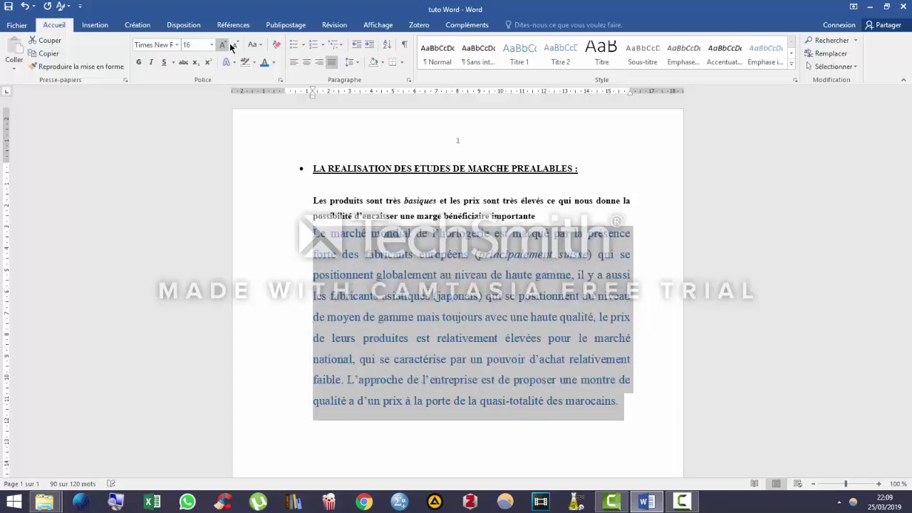
{"action": "left_click", "coordinate": [234, 45]}
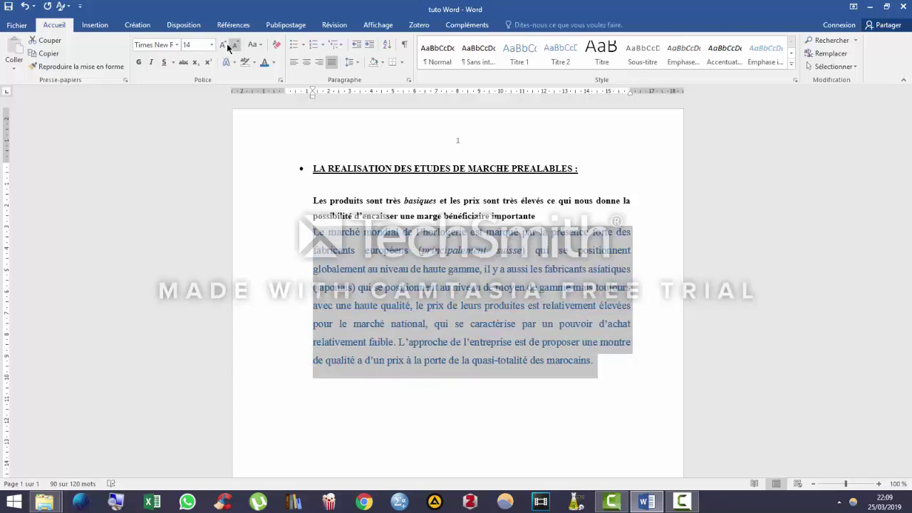
{"action": "left_click", "coordinate": [177, 45]}
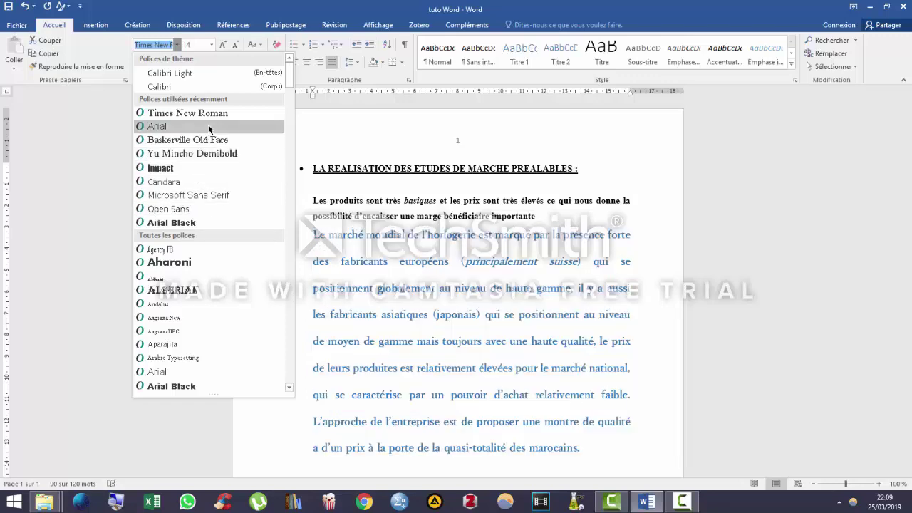
{"action": "key", "text": "Escape"}
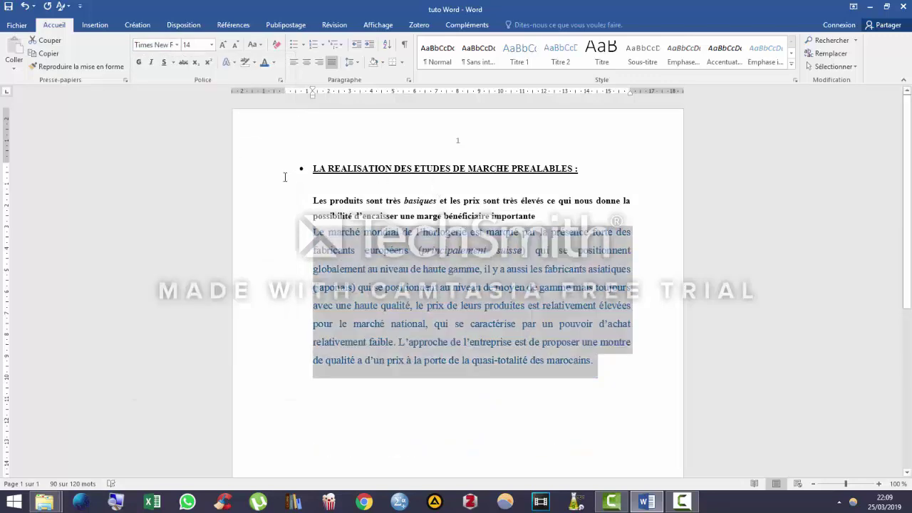
{"action": "left_click", "coordinate": [449, 271]}
Set the font color of the paragraph starting "Le marché mondial" to black.
{"action": "left_click_drag", "start_coordinate": [593, 367], "coordinate": [313, 232]}
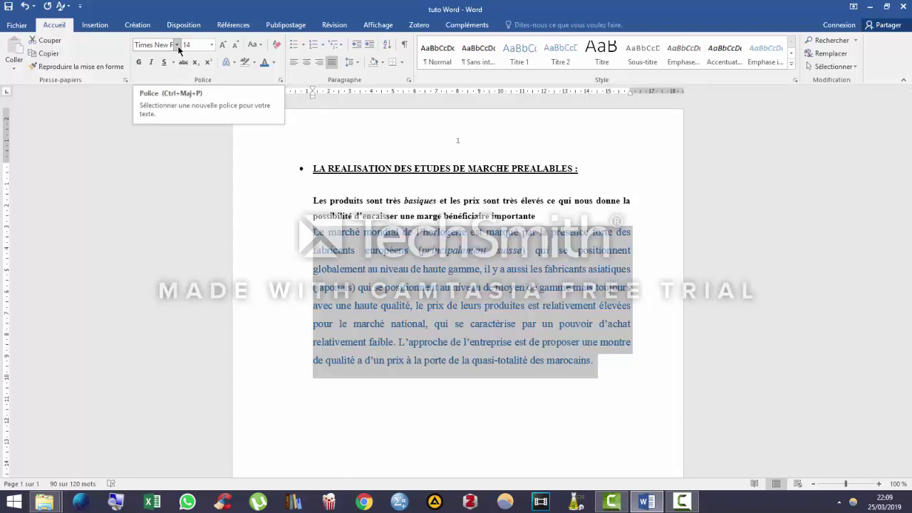
{"action": "left_click", "coordinate": [274, 62]}
{"action": "left_click", "coordinate": [272, 100]}
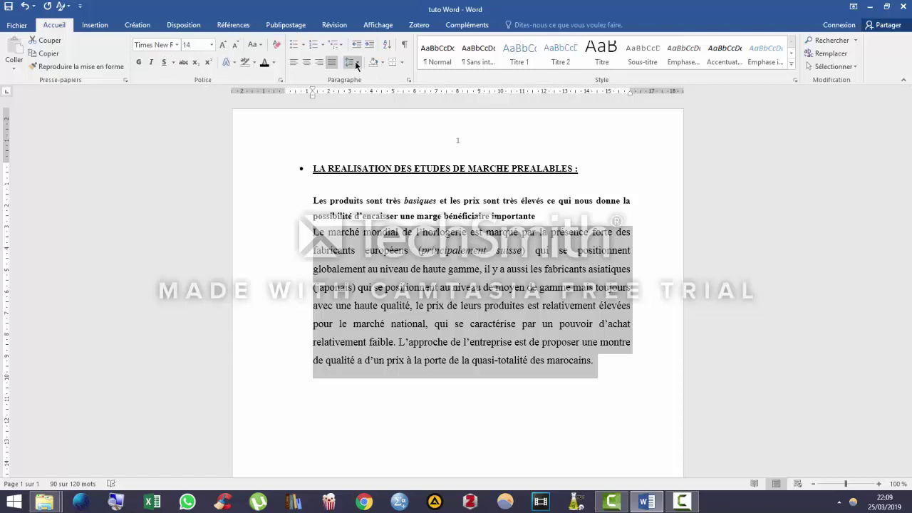
{"action": "left_click", "coordinate": [450, 243]}
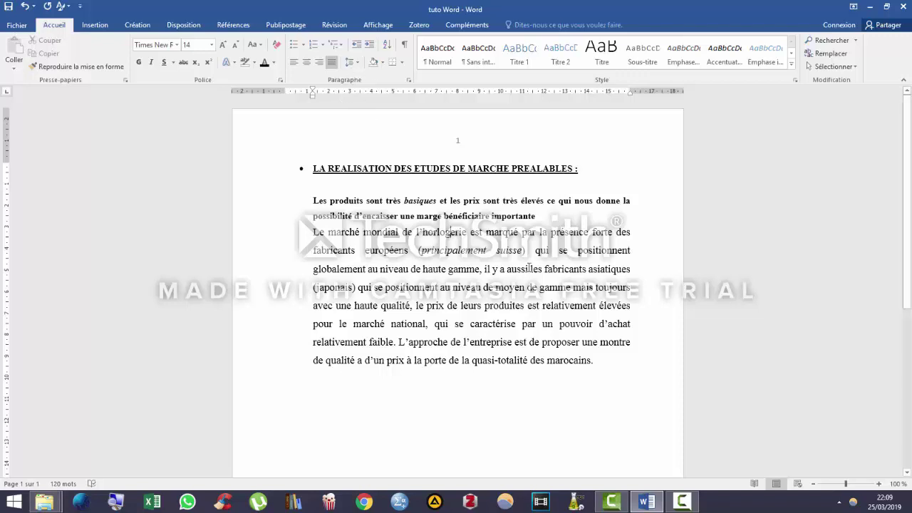
Try centered, left and right alignment on both body paragraphs, and restore justified alignment.
{"action": "left_click_drag", "start_coordinate": [360, 313], "coordinate": [314, 204]}
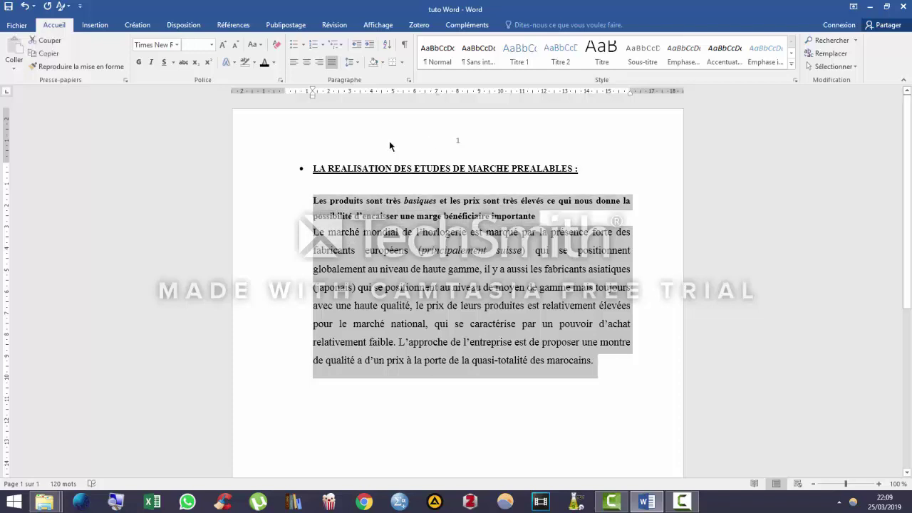
{"action": "left_click", "coordinate": [305, 65]}
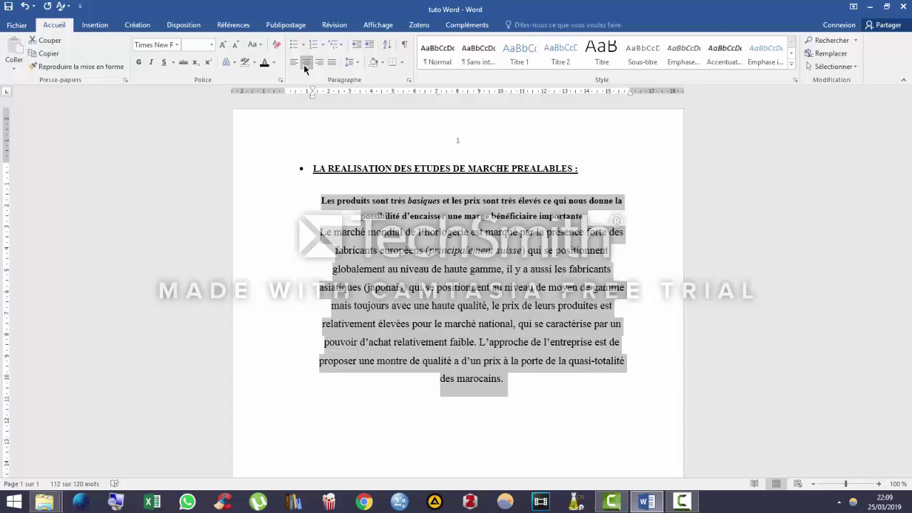
{"action": "left_click", "coordinate": [293, 64]}
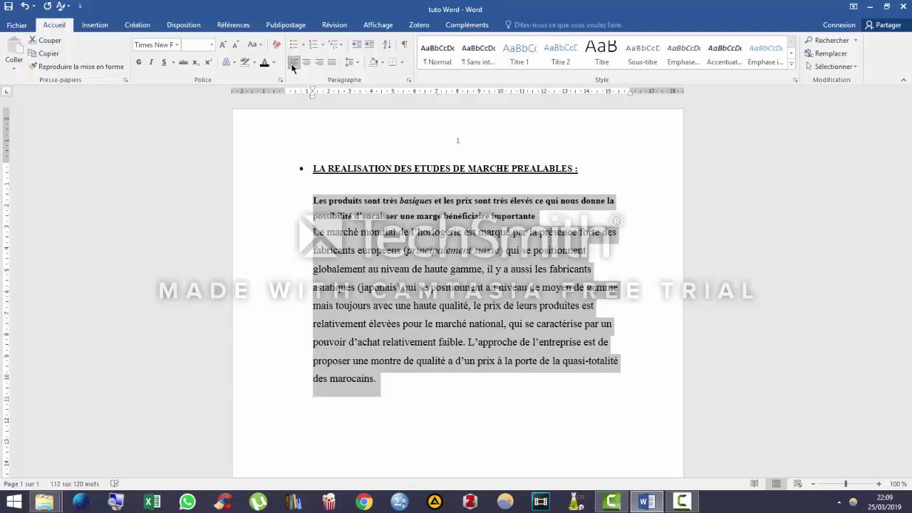
{"action": "left_click", "coordinate": [320, 63]}
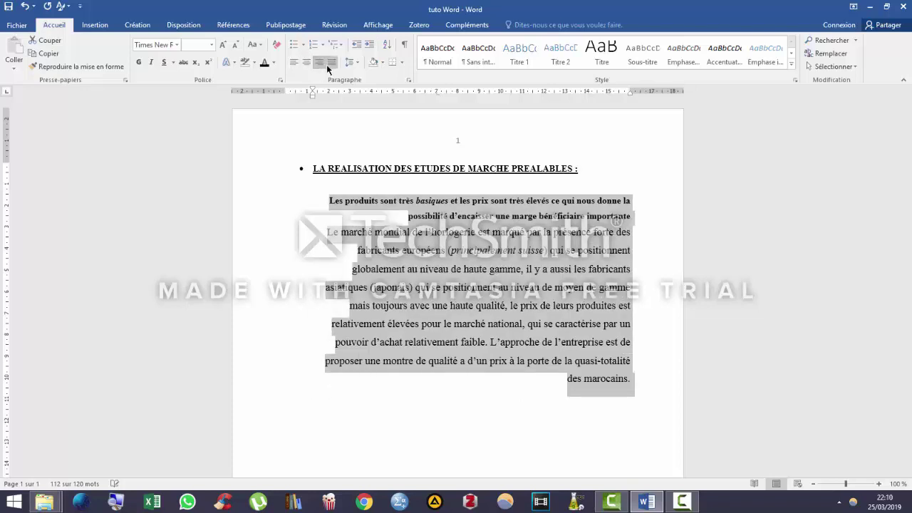
{"action": "left_click", "coordinate": [331, 63]}
{"action": "left_click", "coordinate": [525, 434]}
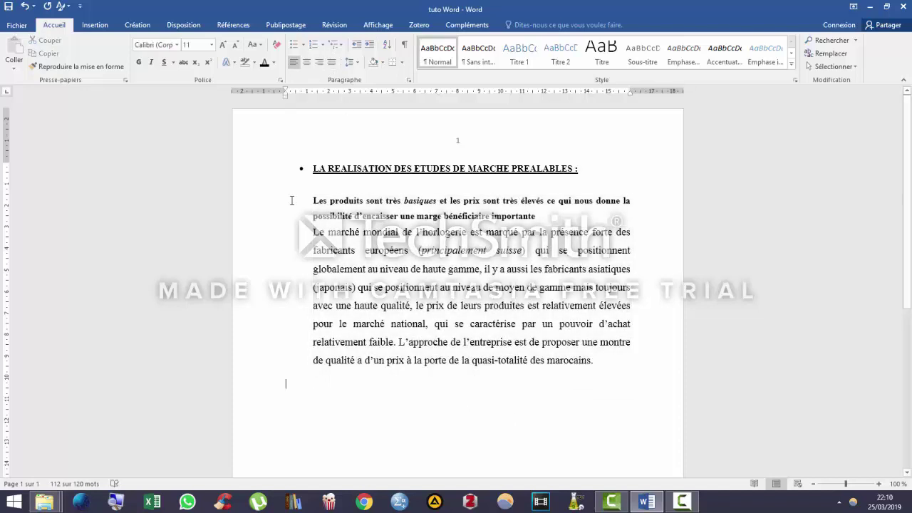
Set the line spacing of the empty line below the text to 1,5 and preview 2,0 spacing on both body paragraphs.
{"action": "left_click", "coordinate": [353, 64]}
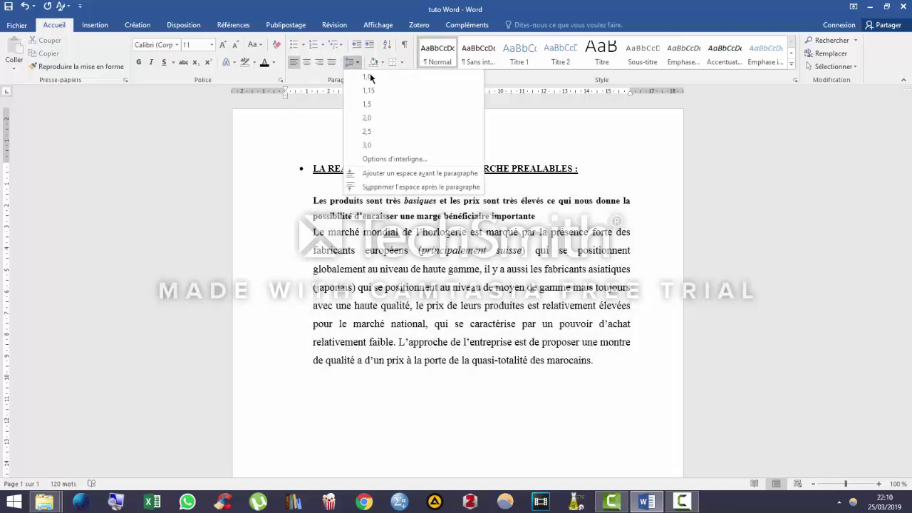
{"action": "left_click", "coordinate": [389, 105]}
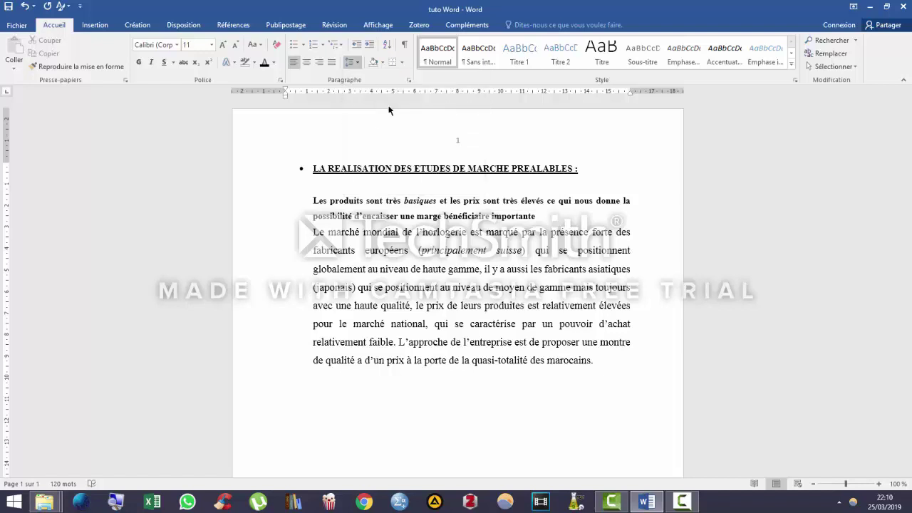
{"action": "left_click_drag", "start_coordinate": [600, 367], "coordinate": [515, 343]}
{"action": "left_click_drag", "start_coordinate": [474, 318], "coordinate": [314, 199]}
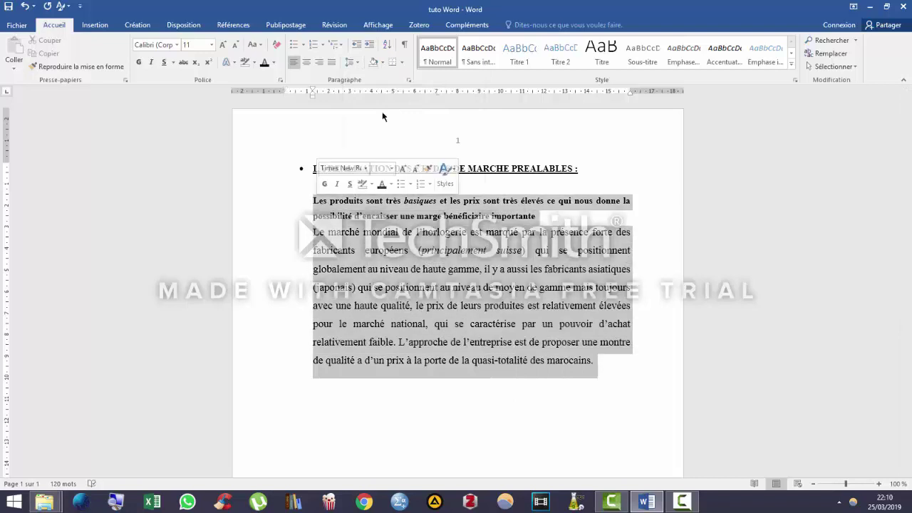
{"action": "left_click", "coordinate": [355, 64]}
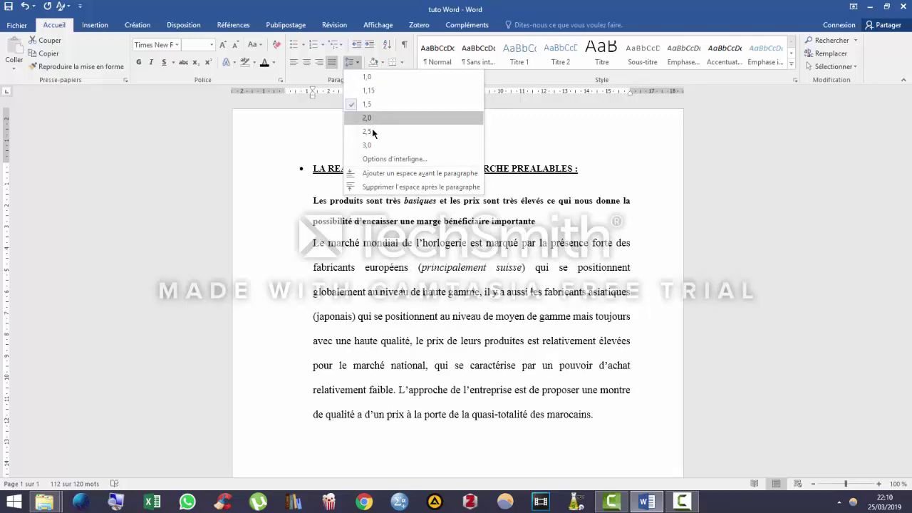
{"action": "key", "text": "Escape"}
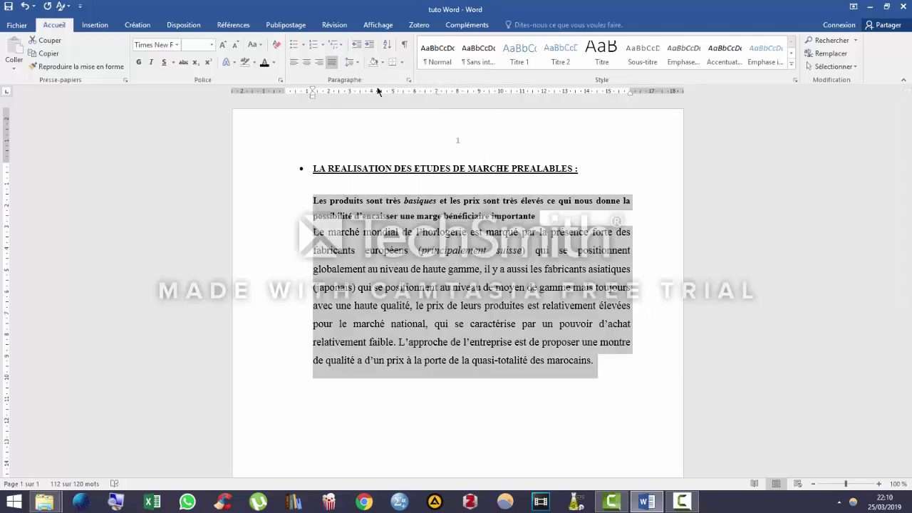
Apply round bullets to both body paragraphs and look through the numbering library without choosing a format.
{"action": "left_click", "coordinate": [305, 47]}
{"action": "left_click", "coordinate": [302, 81]}
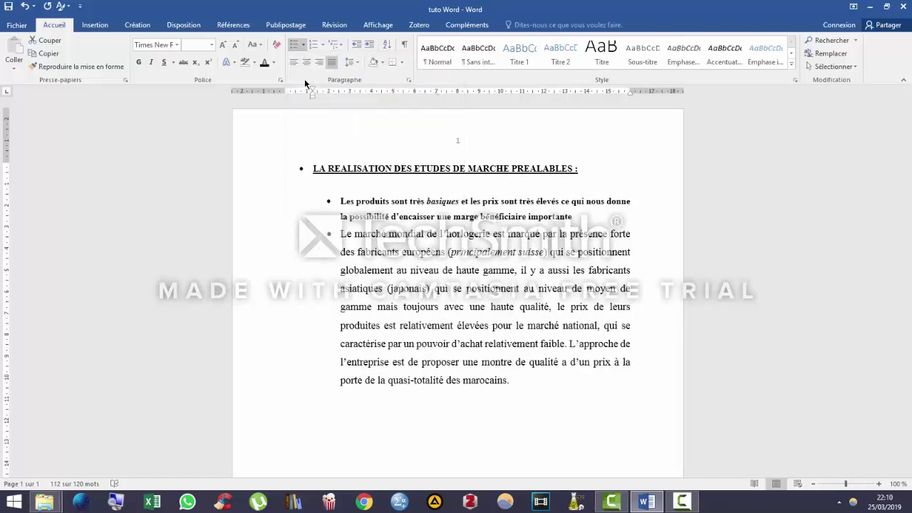
{"action": "left_click", "coordinate": [322, 44]}
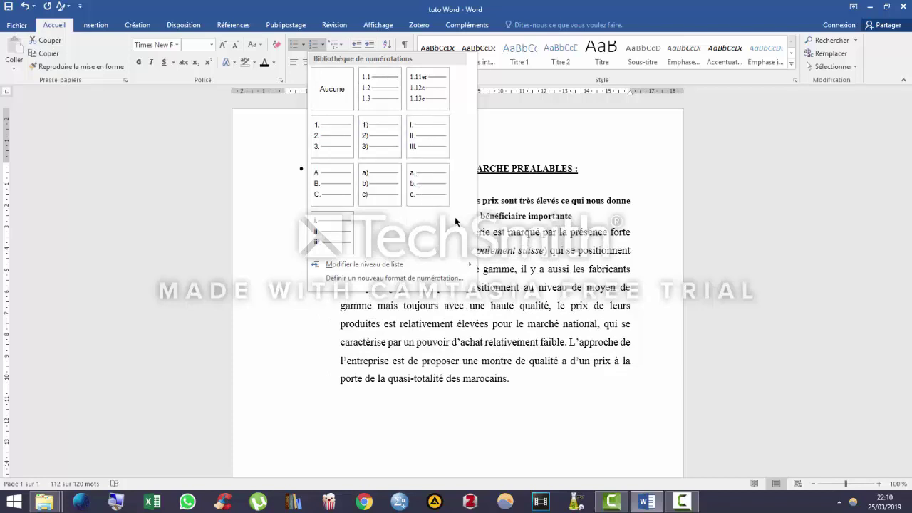
{"action": "key", "text": "Escape"}
{"action": "left_click", "coordinate": [582, 219]}
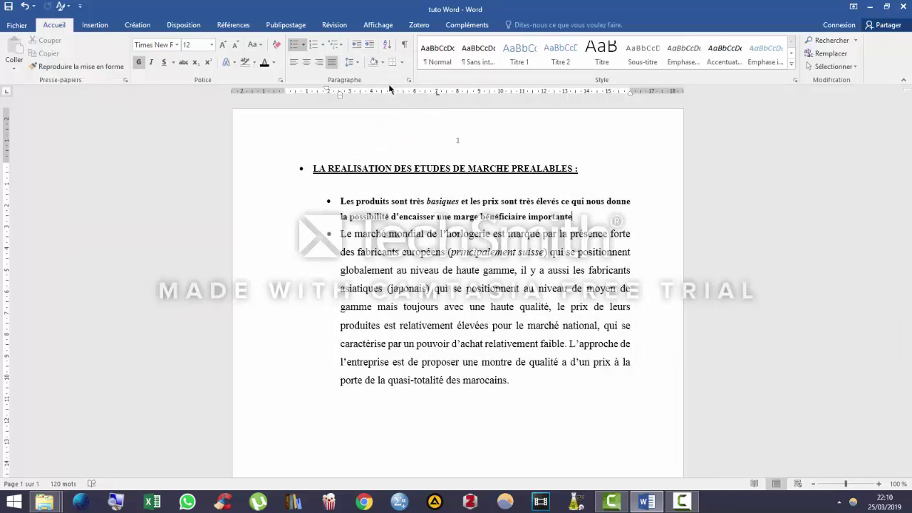
Remove the bullet from the paragraph starting "Le marché mondial" while keeping its indentation.
{"action": "left_click", "coordinate": [510, 308]}
{"action": "left_click", "coordinate": [95, 26]}
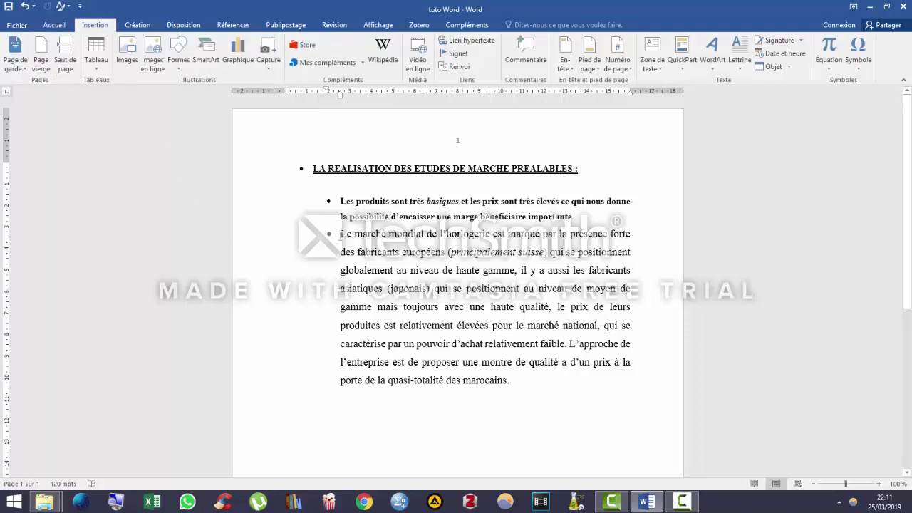
{"action": "key", "text": "ctrl+z"}
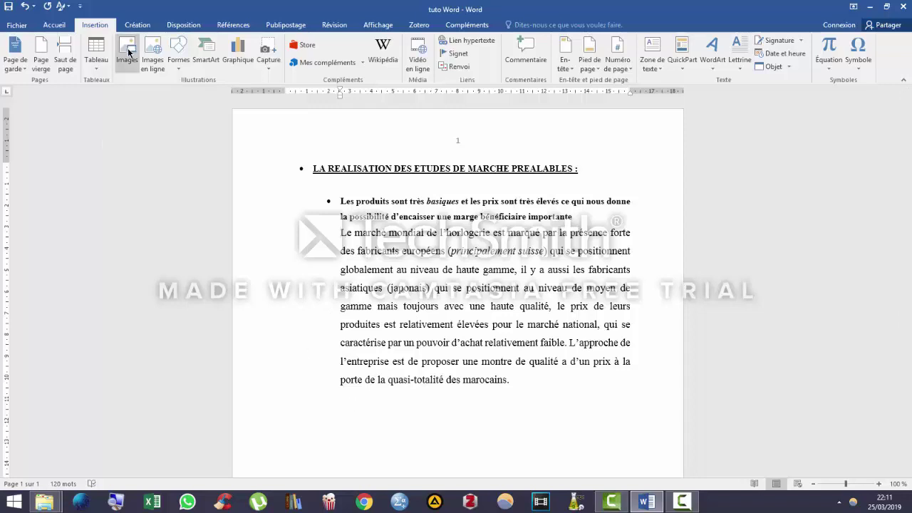
Look over the table and shape insertion options, and add an empty line after the paragraph ending "des marocains.".
{"action": "left_click", "coordinate": [101, 70]}
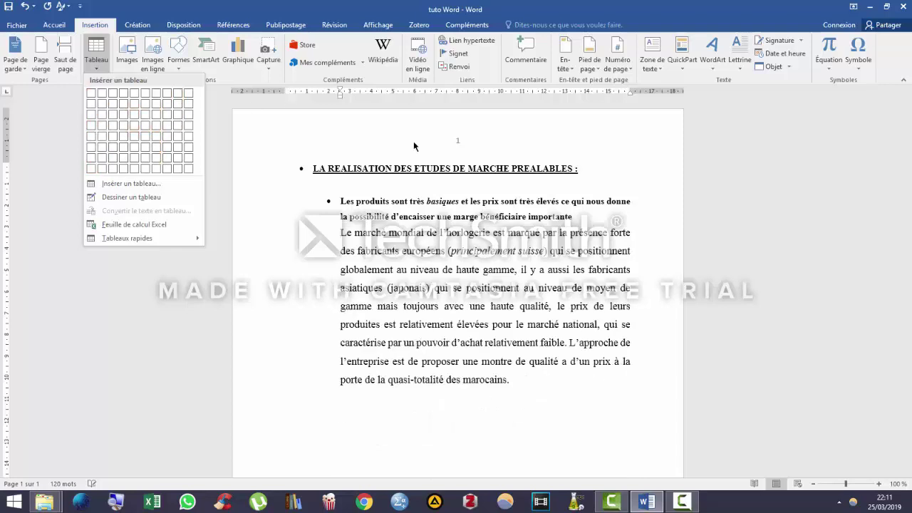
{"action": "left_click", "coordinate": [302, 233]}
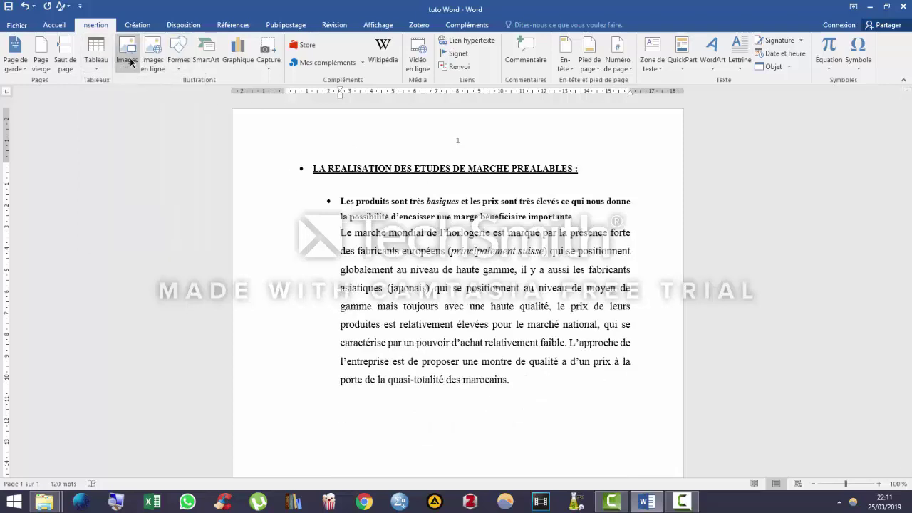
{"action": "left_click", "coordinate": [178, 74]}
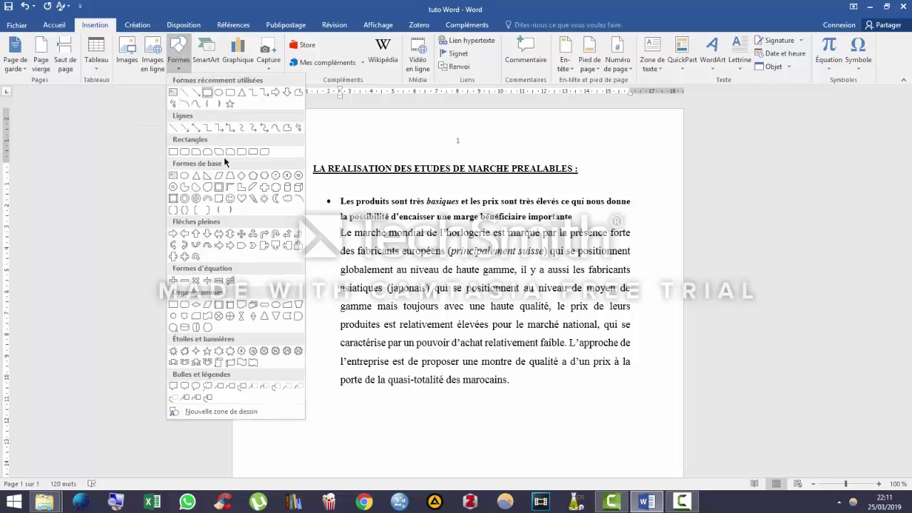
{"action": "left_click", "coordinate": [549, 391]}
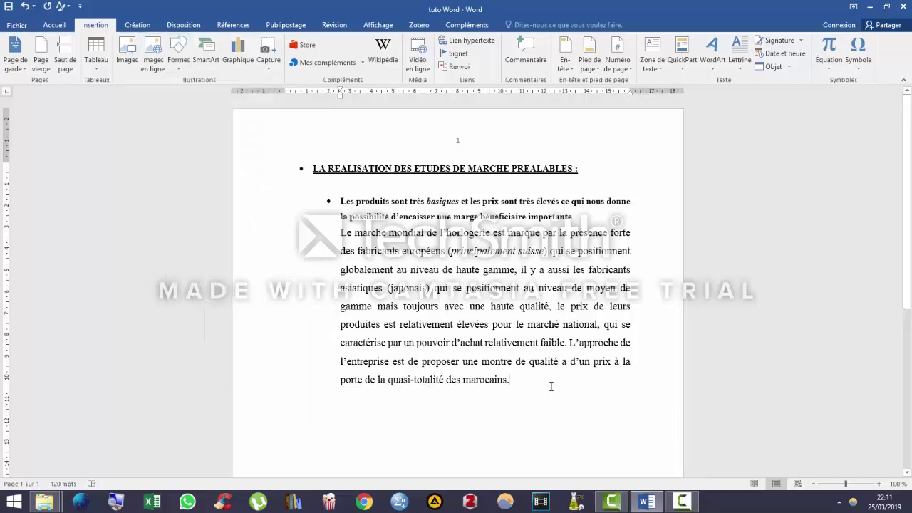
{"action": "key", "text": "Return"}
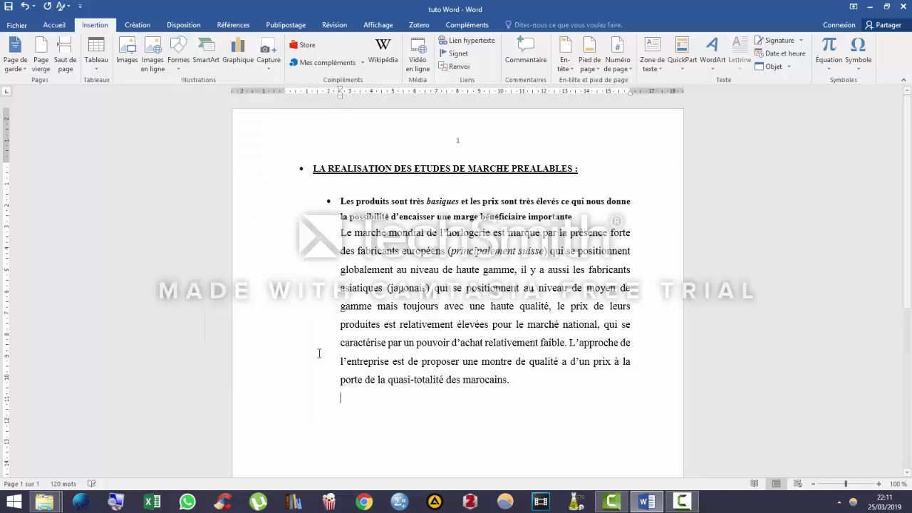
Draw a rectangle shape beneath the last paragraph and deselect it.
{"action": "left_click", "coordinate": [185, 68]}
{"action": "left_click", "coordinate": [208, 95]}
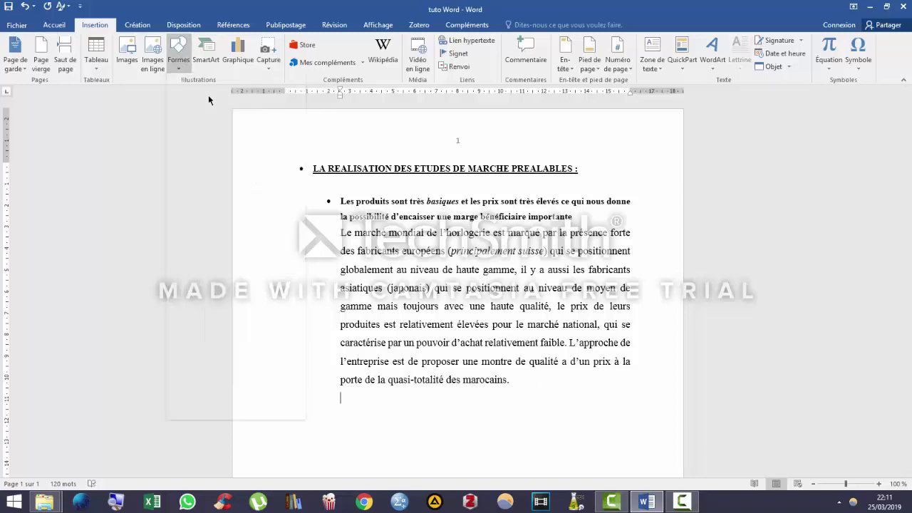
{"action": "left_click_drag", "start_coordinate": [376, 415], "coordinate": [549, 467]}
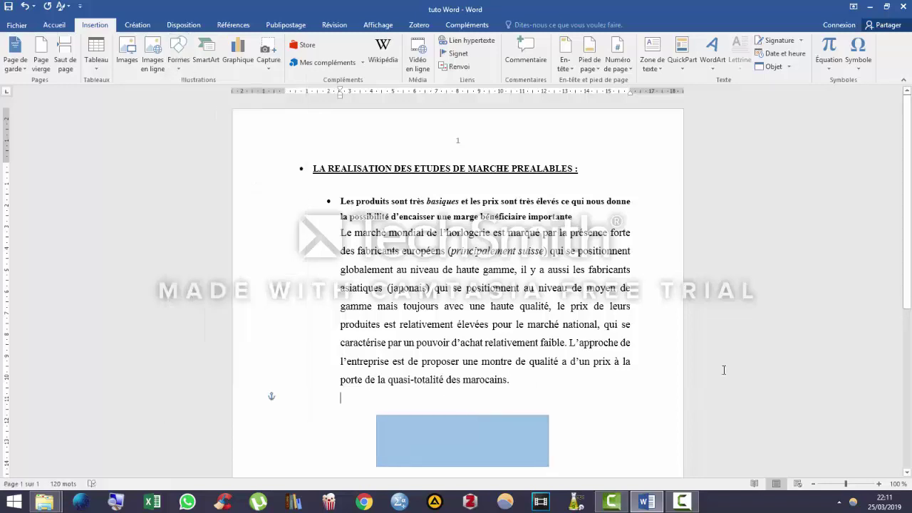
{"action": "left_click", "coordinate": [611, 403]}
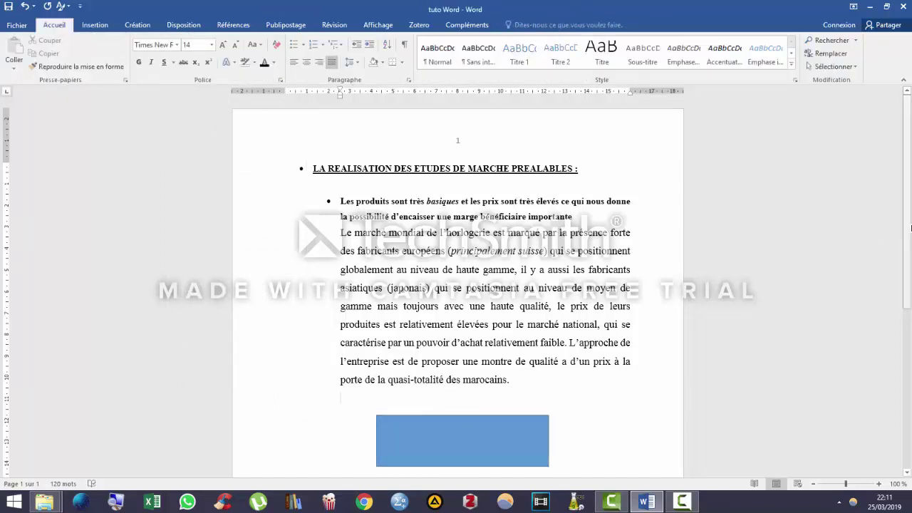
Delete the blue rectangle beneath the last paragraph.
{"action": "scroll", "coordinate": [908, 275], "scroll_direction": "down", "scroll_amount": 2}
{"action": "scroll", "coordinate": [910, 277], "scroll_direction": "down", "scroll_amount": 1}
{"action": "left_click", "coordinate": [466, 349]}
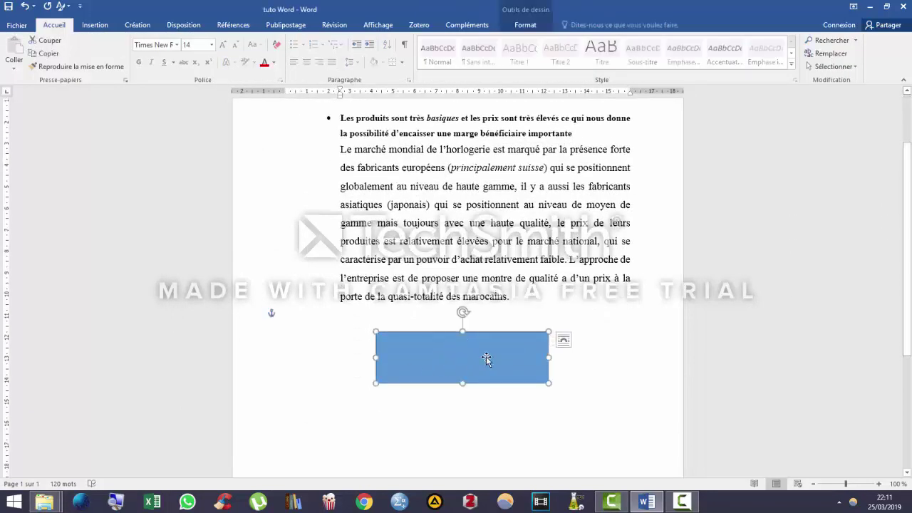
{"action": "key", "text": "Delete"}
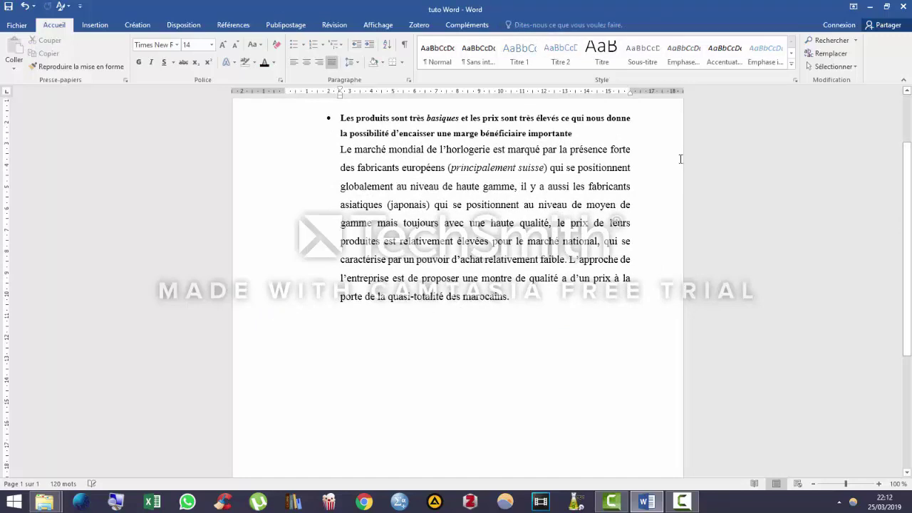
{"action": "scroll", "coordinate": [745, 134], "scroll_direction": "up", "scroll_amount": 3}
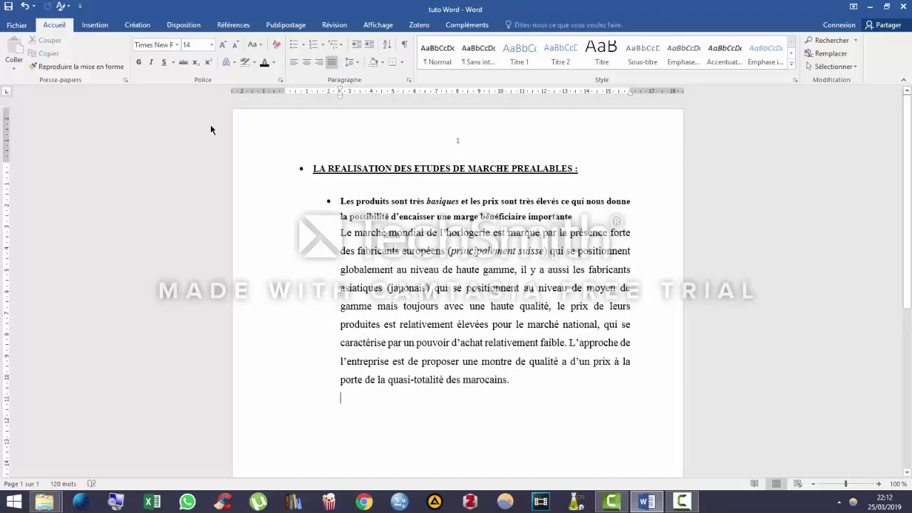
Insert a "Zone de liste verticale" SmartArt graphic on the empty line below the last paragraph.
{"action": "left_click", "coordinate": [105, 28]}
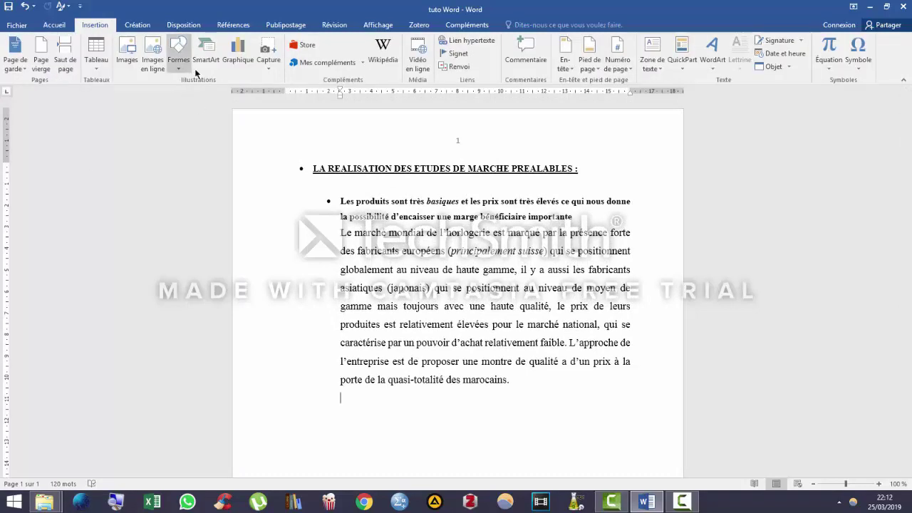
{"action": "left_click", "coordinate": [208, 55]}
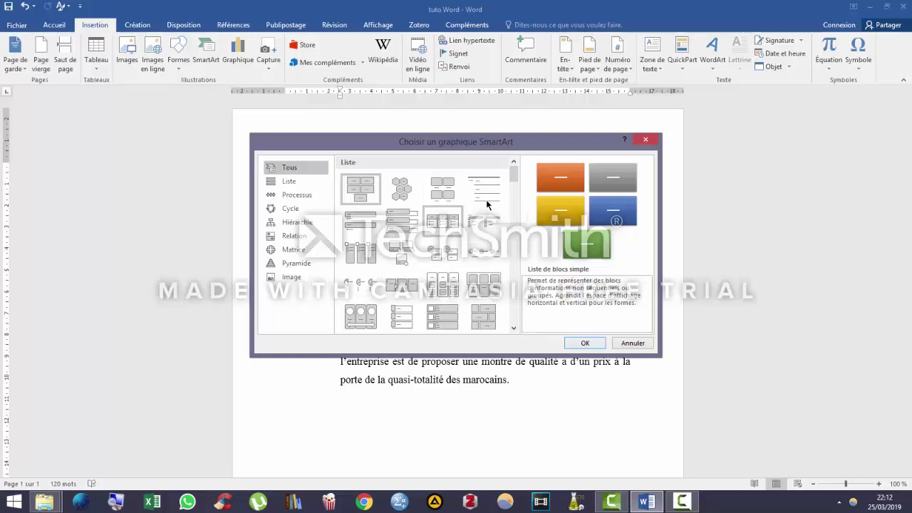
{"action": "mouse_move", "coordinate": [517, 183]}
{"action": "left_mouse_down"}
{"action": "mouse_move", "coordinate": [523, 213]}
{"action": "mouse_move", "coordinate": [523, 179]}
{"action": "left_mouse_up"}
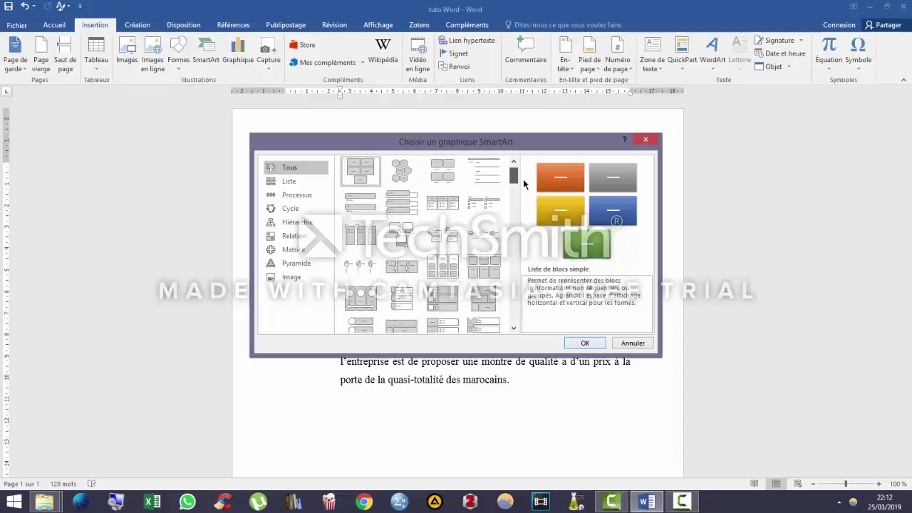
{"action": "left_click", "coordinate": [395, 204]}
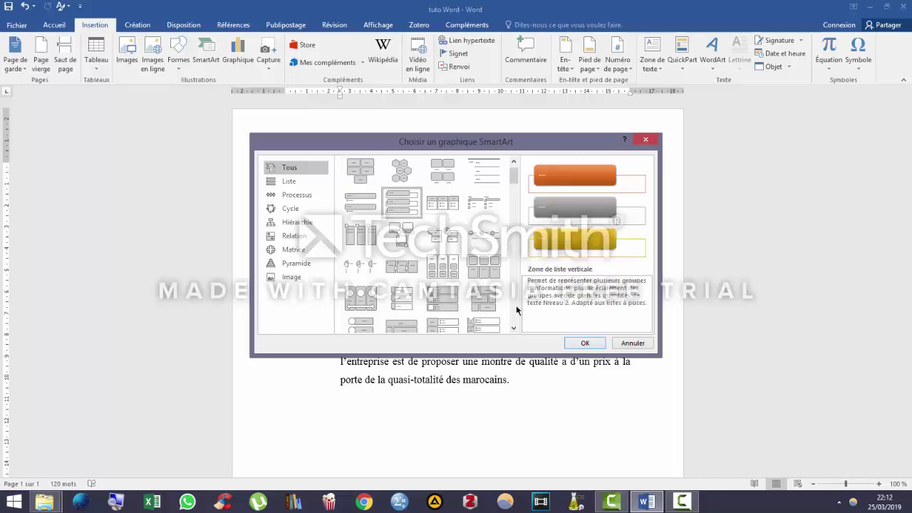
{"action": "left_click", "coordinate": [585, 340]}
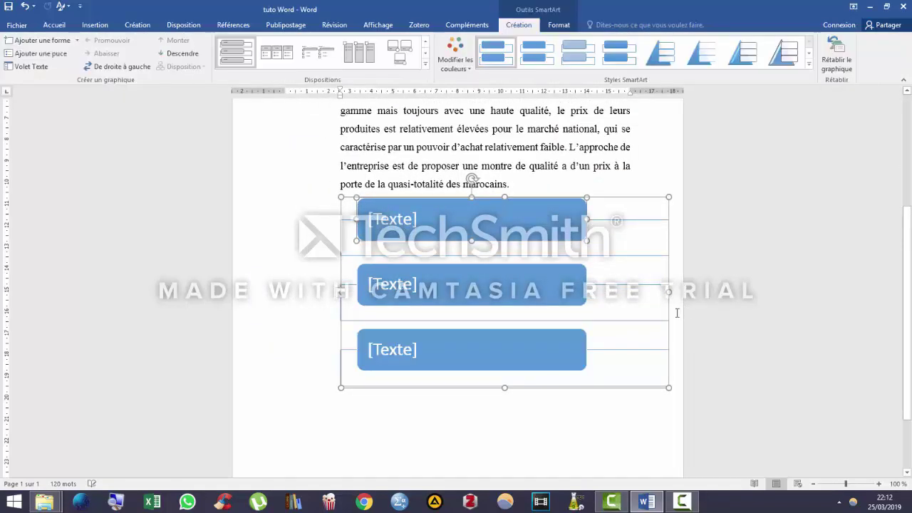
Try out the first text box of the SmartArt graphic, and delete the whole graphic.
{"action": "left_click", "coordinate": [403, 222]}
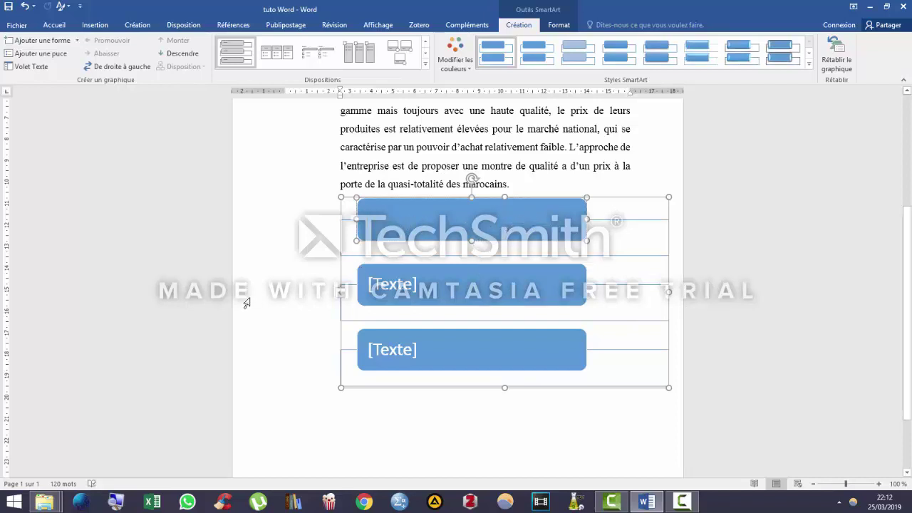
{"action": "left_click", "coordinate": [542, 189]}
{"action": "left_click", "coordinate": [645, 207]}
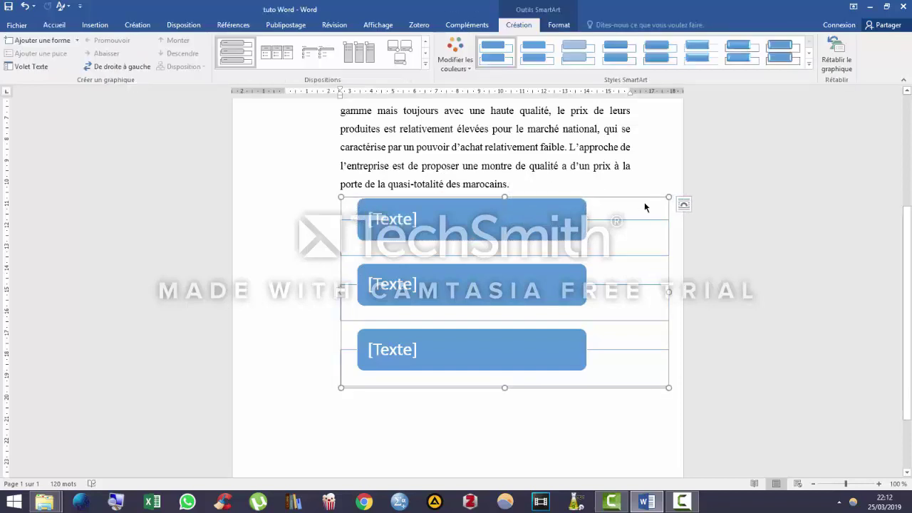
{"action": "key", "text": "Delete"}
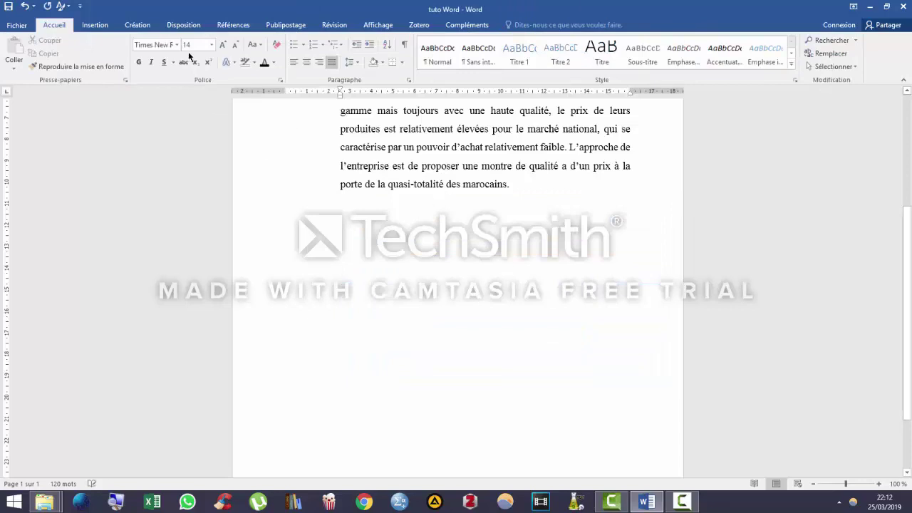
Examine the Courbes, Secteurs, Barres and Aires chart types available for insertion, and leave without inserting a chart.
{"action": "left_click", "coordinate": [99, 26]}
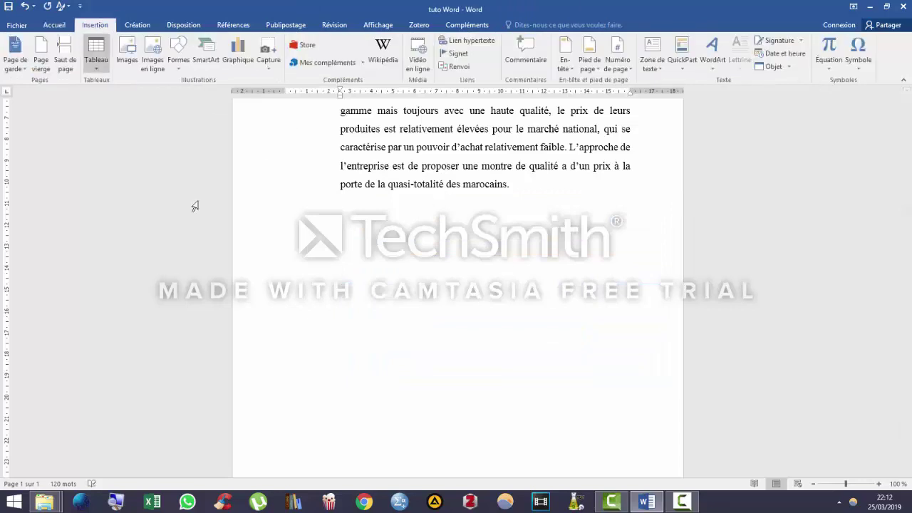
{"action": "left_click", "coordinate": [241, 62]}
{"action": "left_click", "coordinate": [338, 161]}
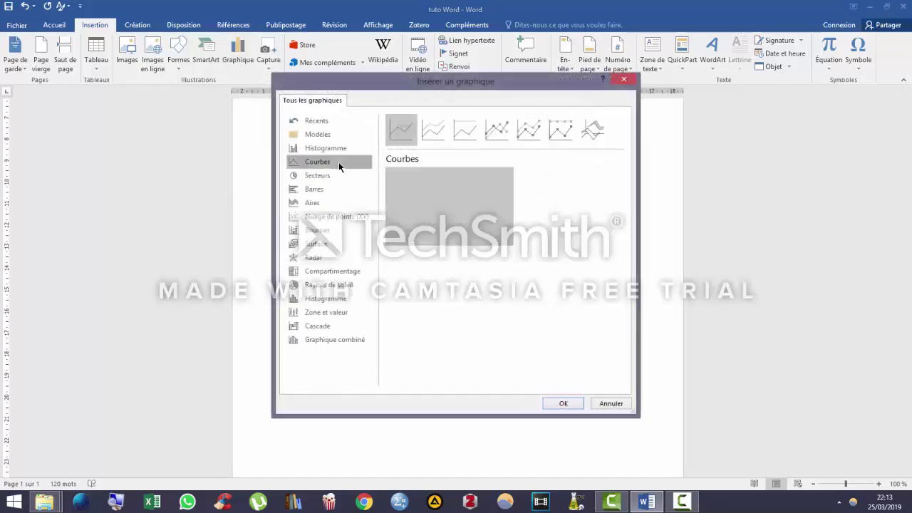
{"action": "left_click", "coordinate": [338, 176]}
{"action": "left_click", "coordinate": [338, 189]}
{"action": "left_click", "coordinate": [338, 203]}
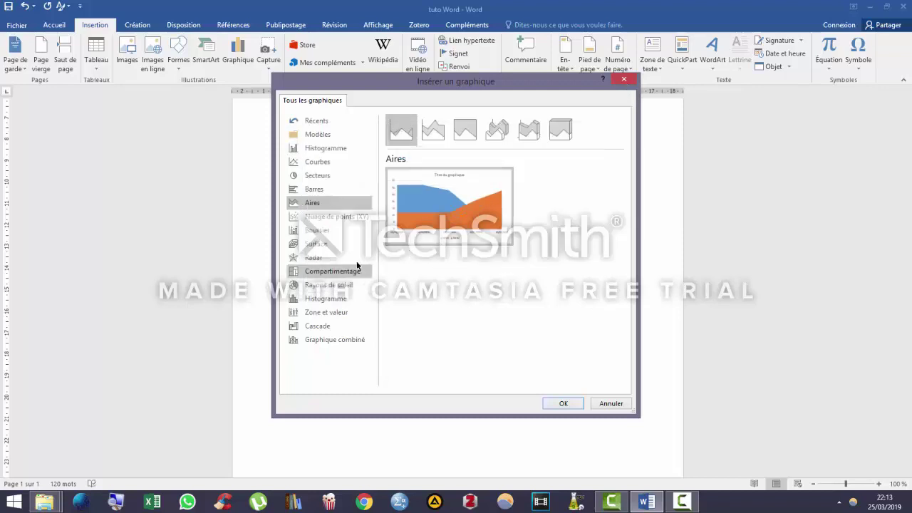
{"action": "mouse_move", "coordinate": [446, 206]}
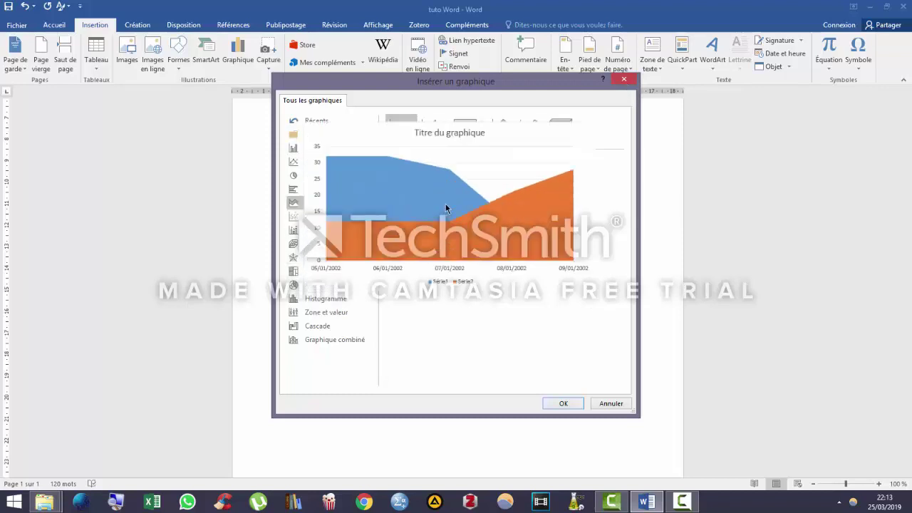
{"action": "left_click", "coordinate": [624, 79]}
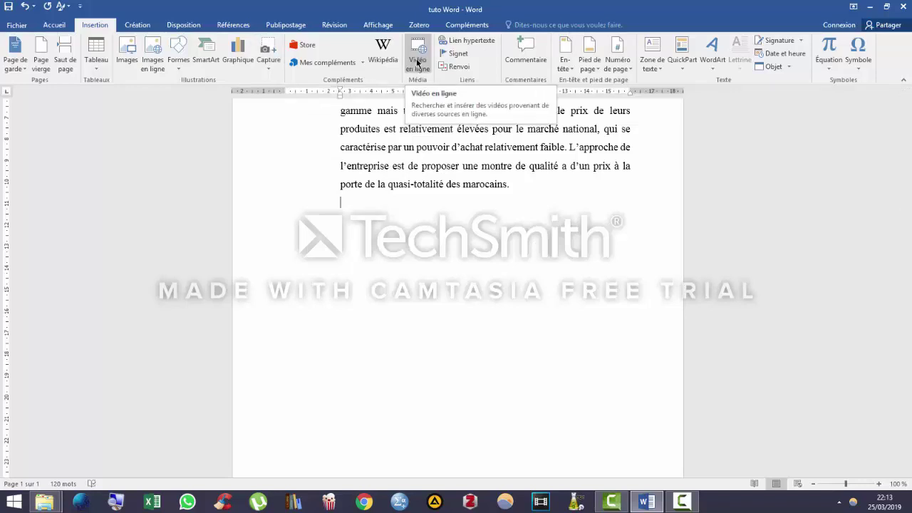
{"action": "left_click", "coordinate": [537, 190]}
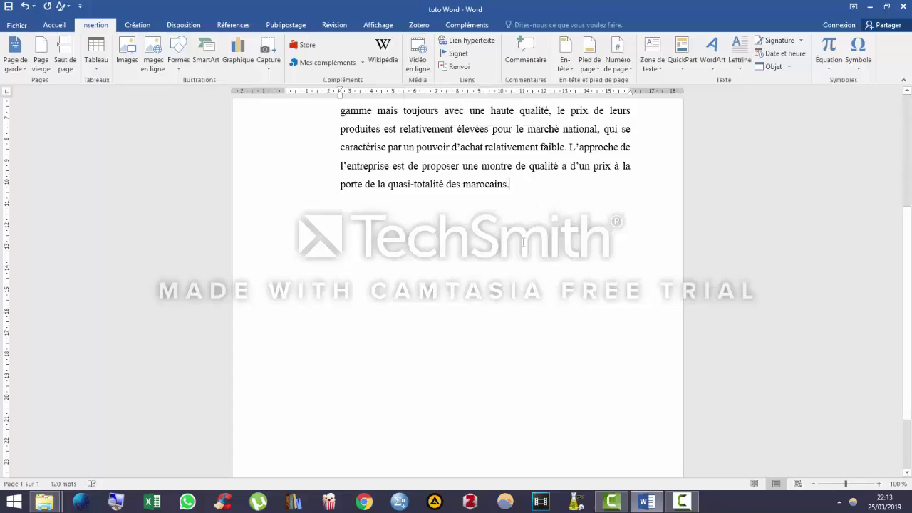
Insert a centred page number at the top of the page using the "Numéro normal 2" style, and return to the body text.
{"action": "scroll", "coordinate": [884, 171], "scroll_direction": "up", "scroll_amount": 5}
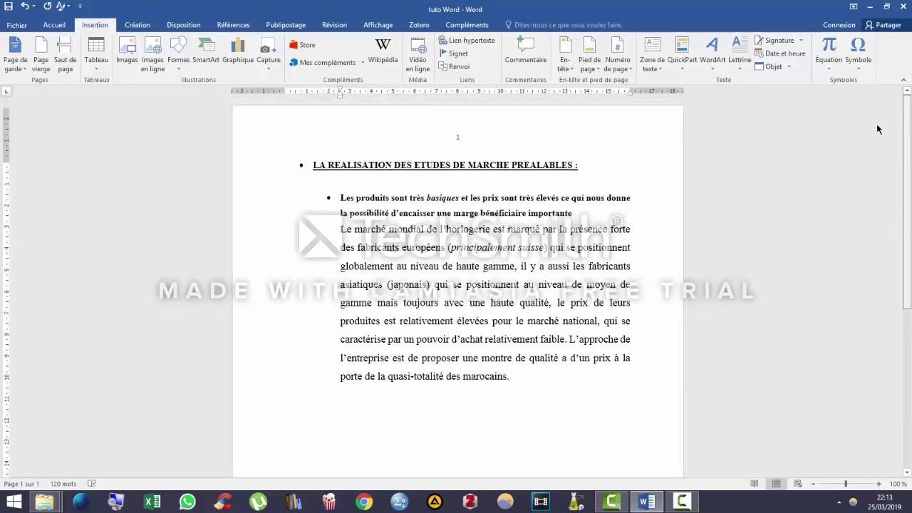
{"action": "left_click", "coordinate": [331, 207]}
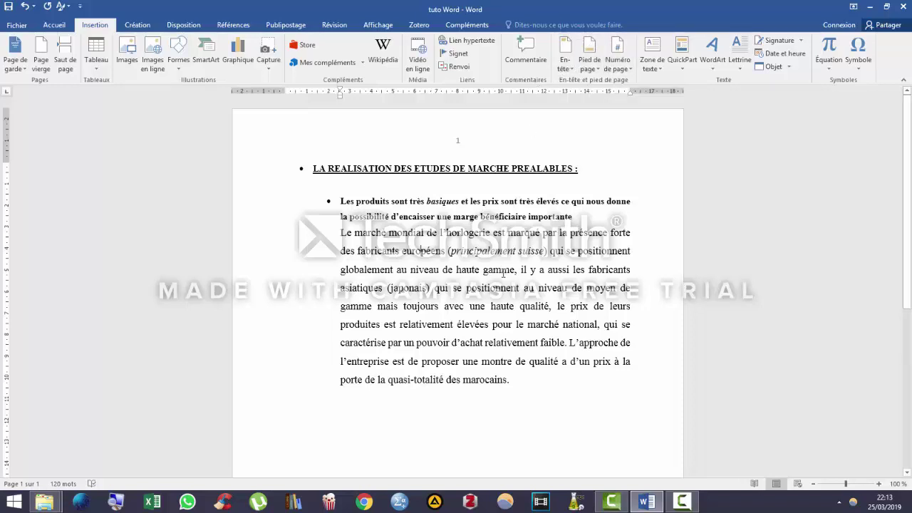
{"action": "left_click", "coordinate": [617, 64]}
{"action": "mouse_move", "coordinate": [631, 82]}
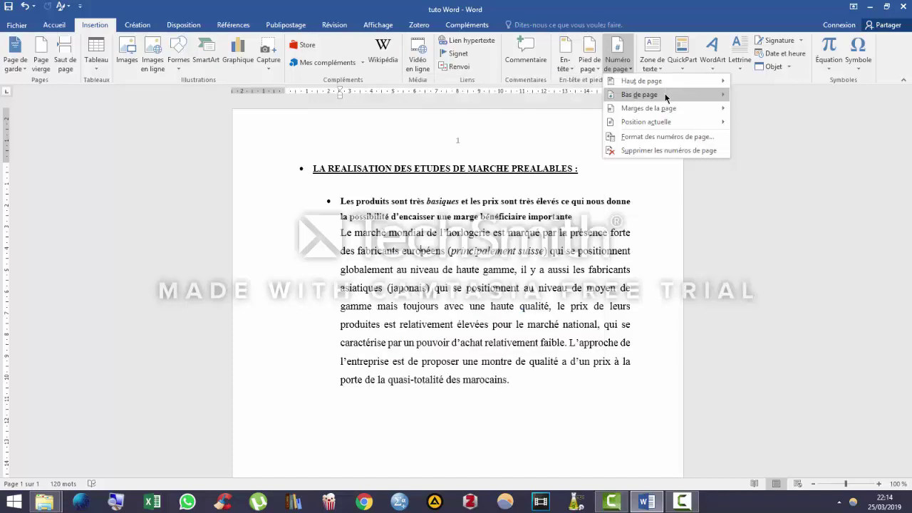
{"action": "mouse_move", "coordinate": [667, 109]}
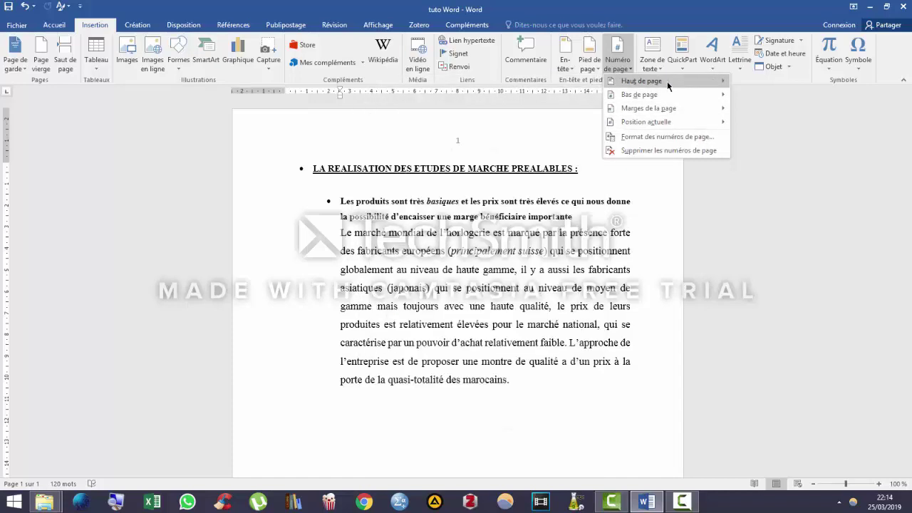
{"action": "mouse_move", "coordinate": [667, 82]}
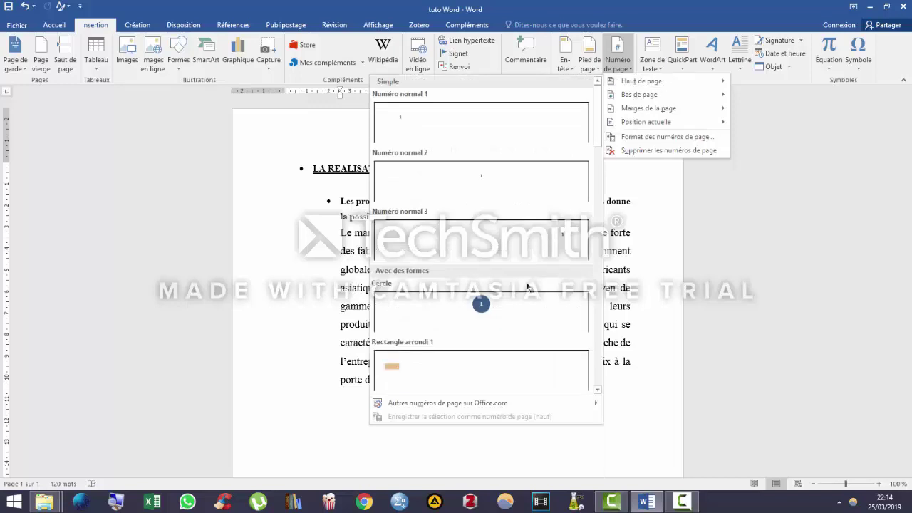
{"action": "left_click", "coordinate": [516, 196]}
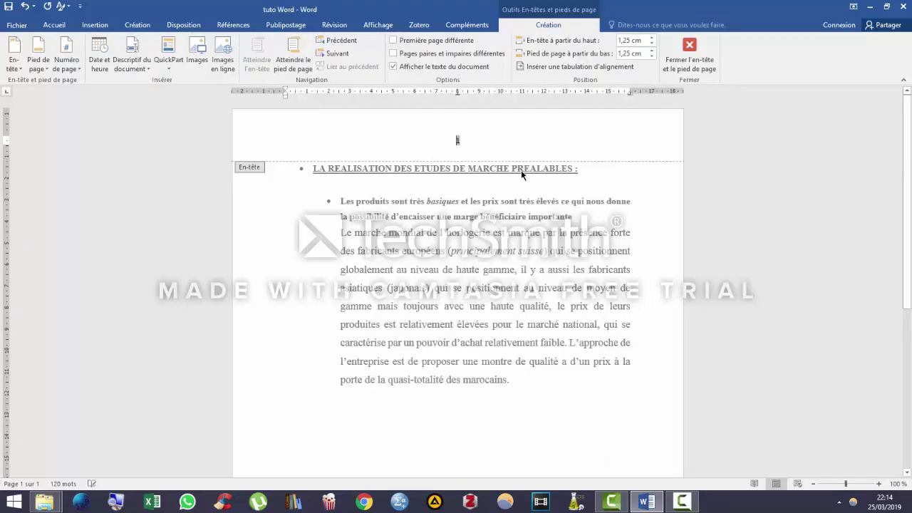
{"action": "double_click", "coordinate": [537, 379]}
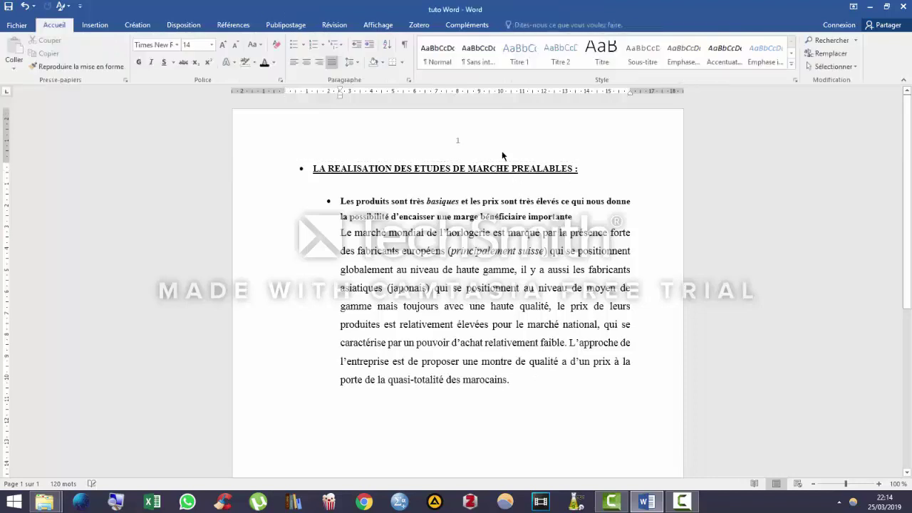
{"action": "left_click", "coordinate": [135, 25]}
{"action": "left_click", "coordinate": [193, 25]}
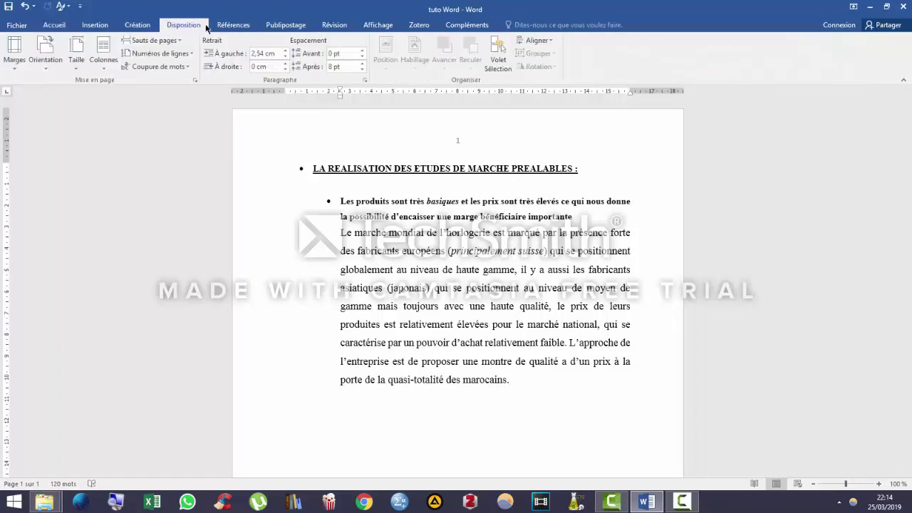
{"action": "left_click", "coordinate": [239, 26]}
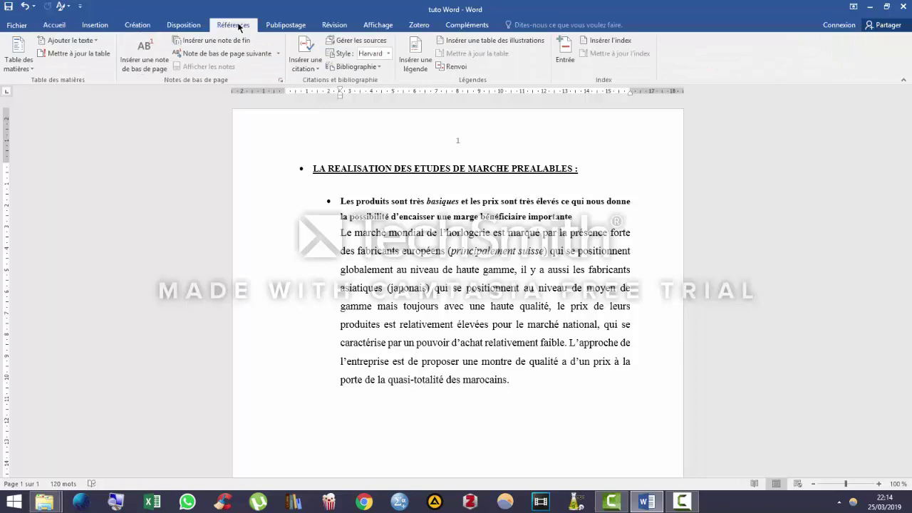
{"action": "left_click", "coordinate": [197, 27]}
{"action": "left_click", "coordinate": [144, 26]}
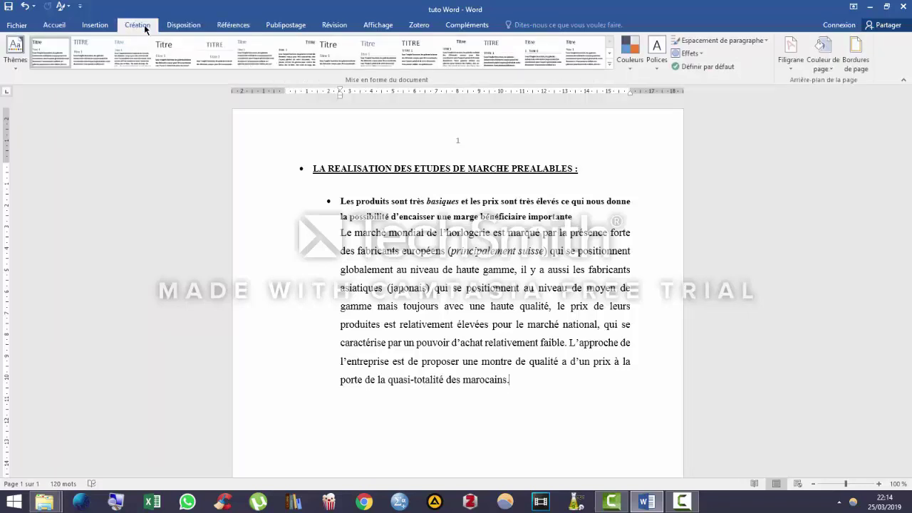
{"action": "left_click", "coordinate": [104, 27]}
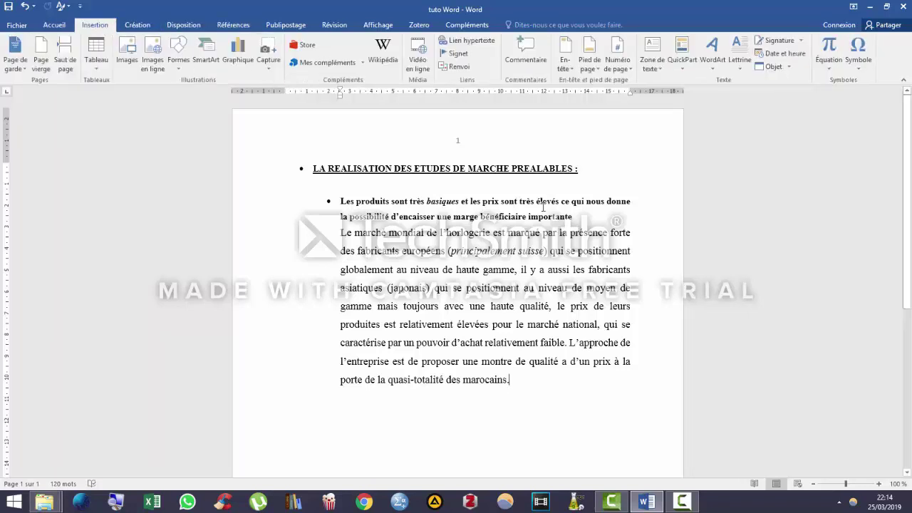
Examine the text box styles, predefined equations and symbols available for insertion, without inserting any of them.
{"action": "left_click", "coordinate": [590, 67]}
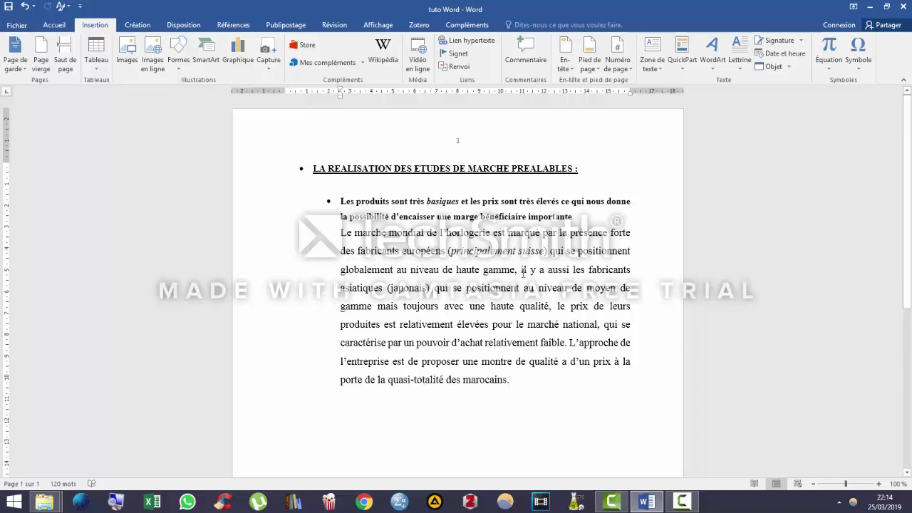
{"action": "left_click", "coordinate": [659, 69]}
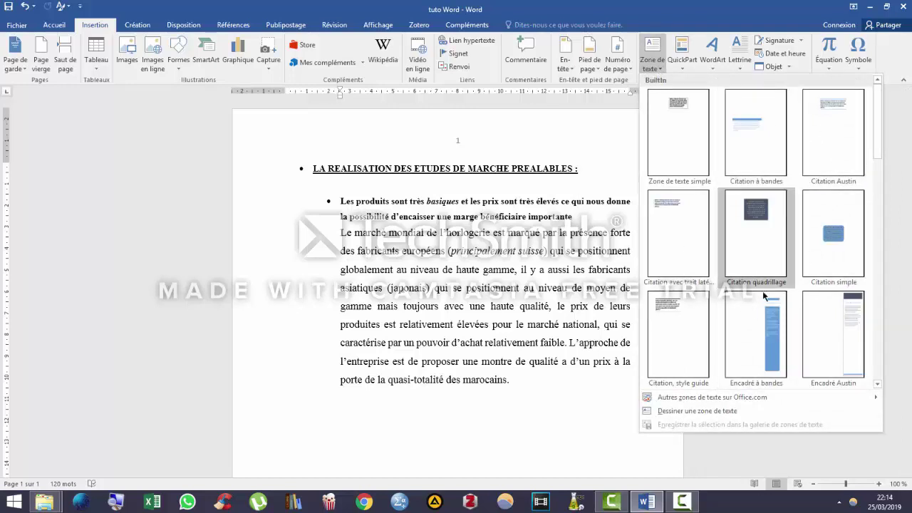
{"action": "left_click", "coordinate": [661, 66]}
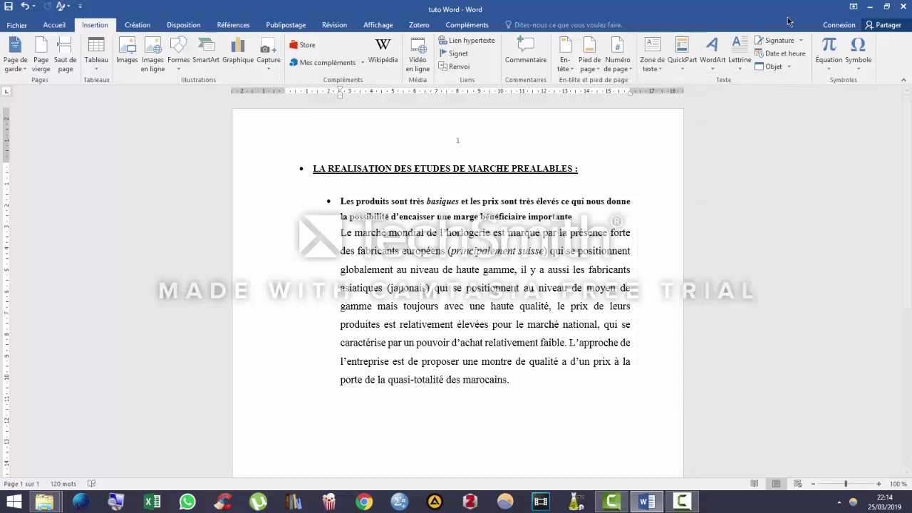
{"action": "left_click", "coordinate": [838, 72]}
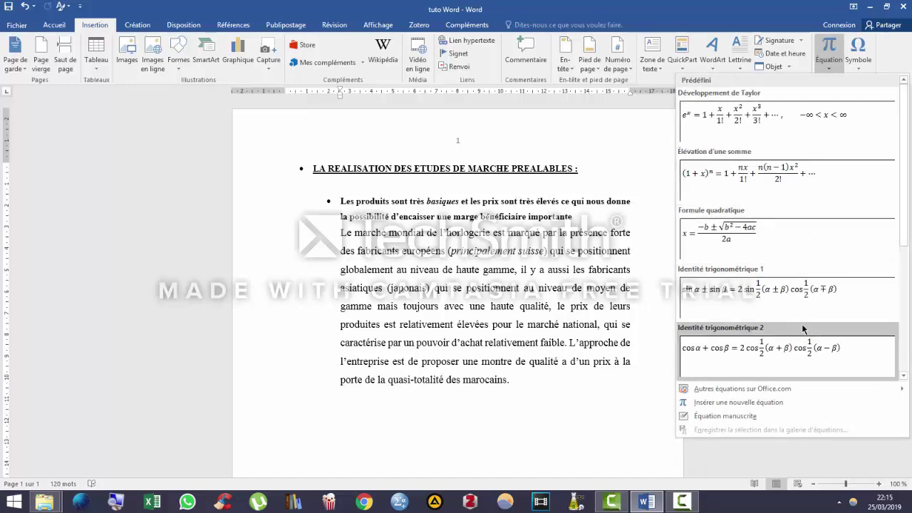
{"action": "left_click", "coordinate": [862, 67]}
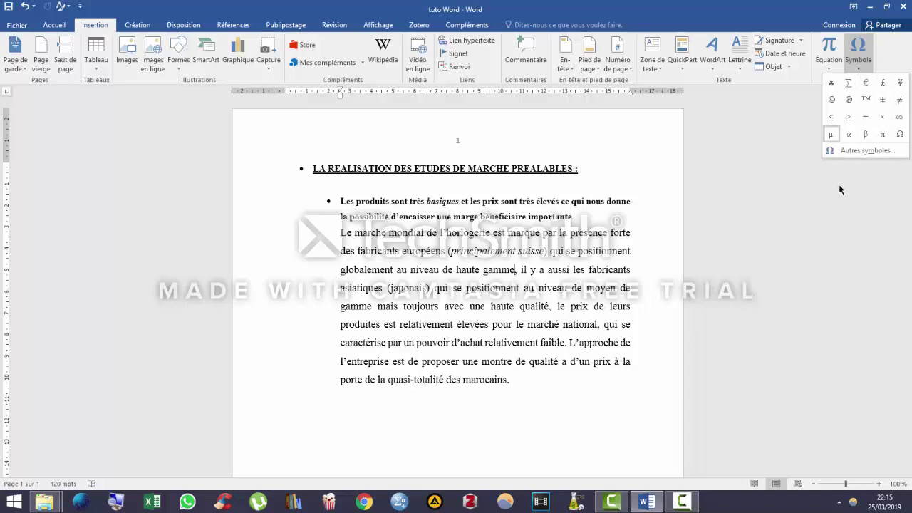
{"action": "left_click", "coordinate": [530, 390]}
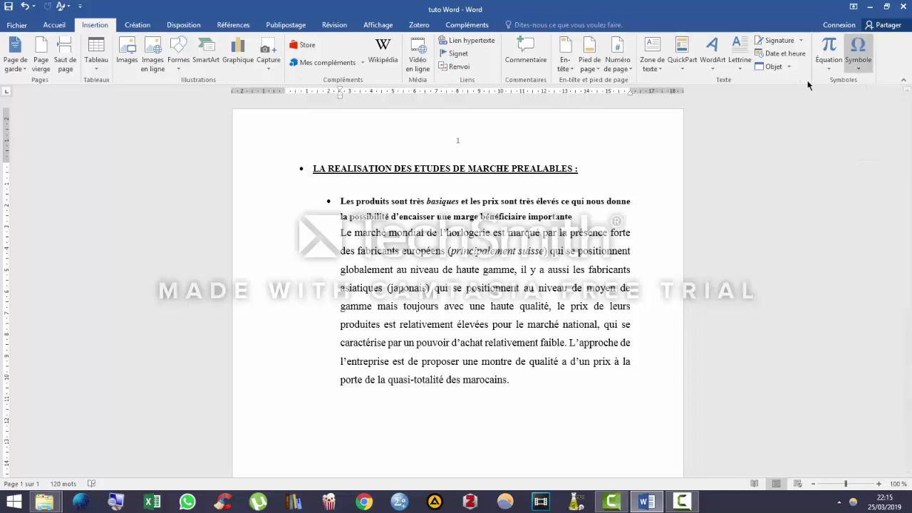
{"action": "left_click", "coordinate": [860, 73]}
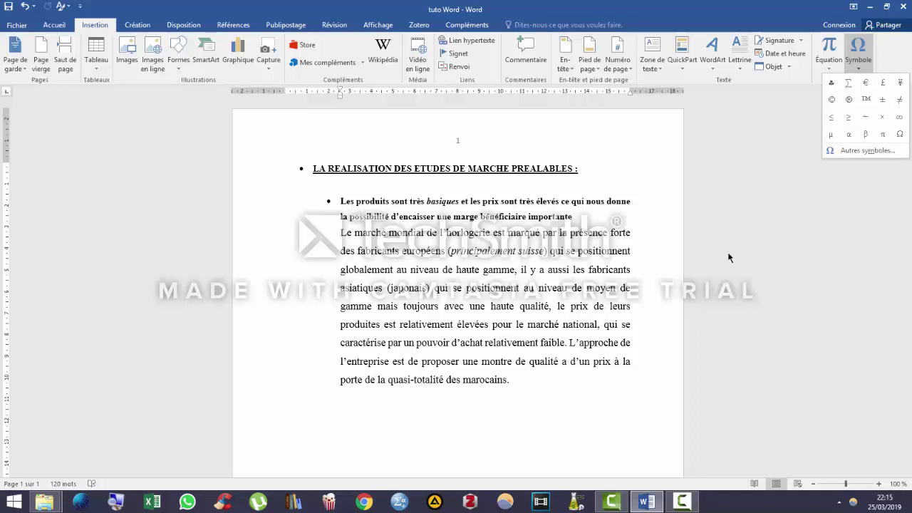
{"action": "left_click", "coordinate": [634, 221]}
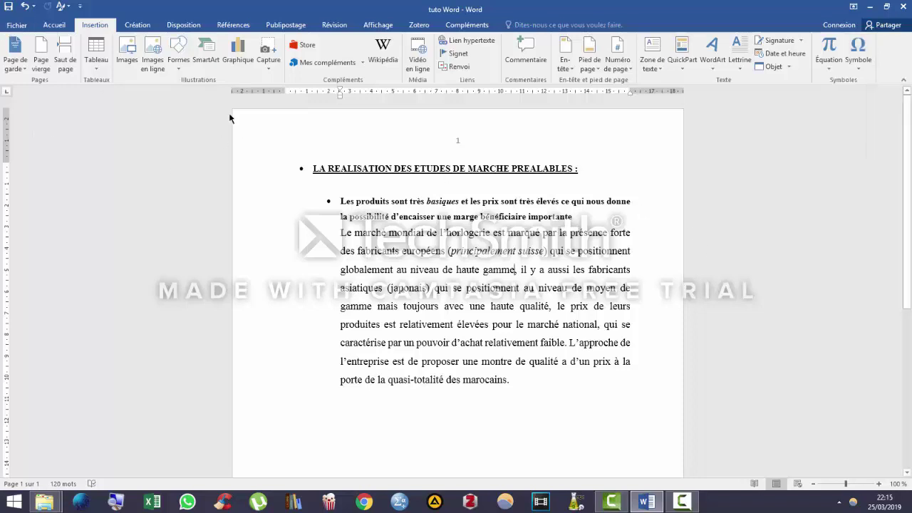
Apply the second predefined style set to the document.
{"action": "left_click", "coordinate": [136, 26]}
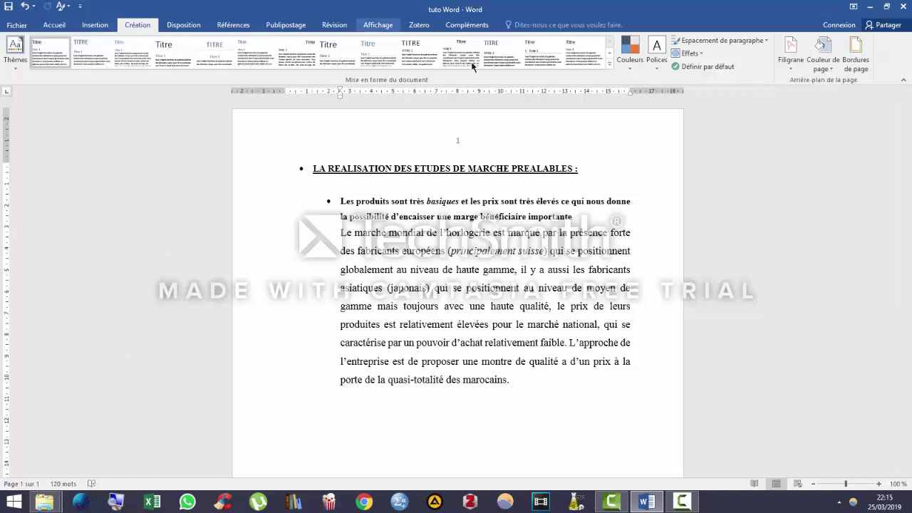
{"action": "left_click", "coordinate": [609, 53]}
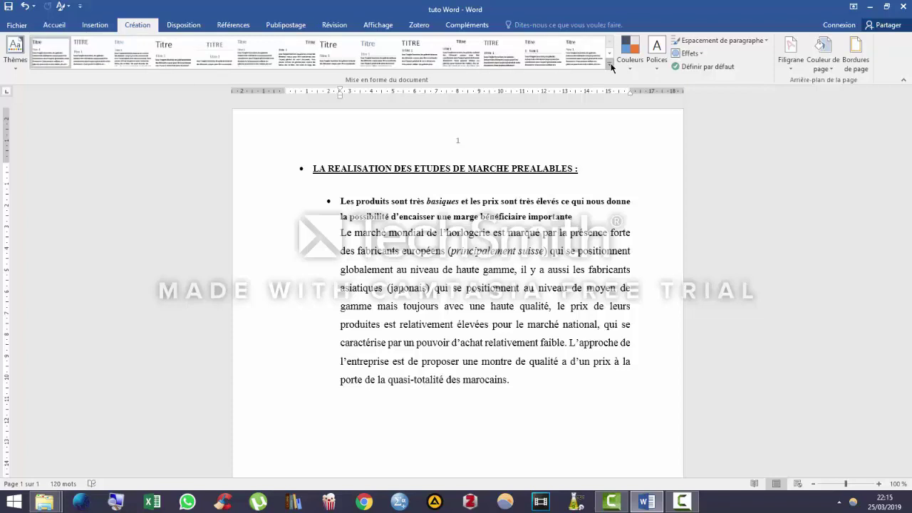
{"action": "left_click", "coordinate": [610, 65]}
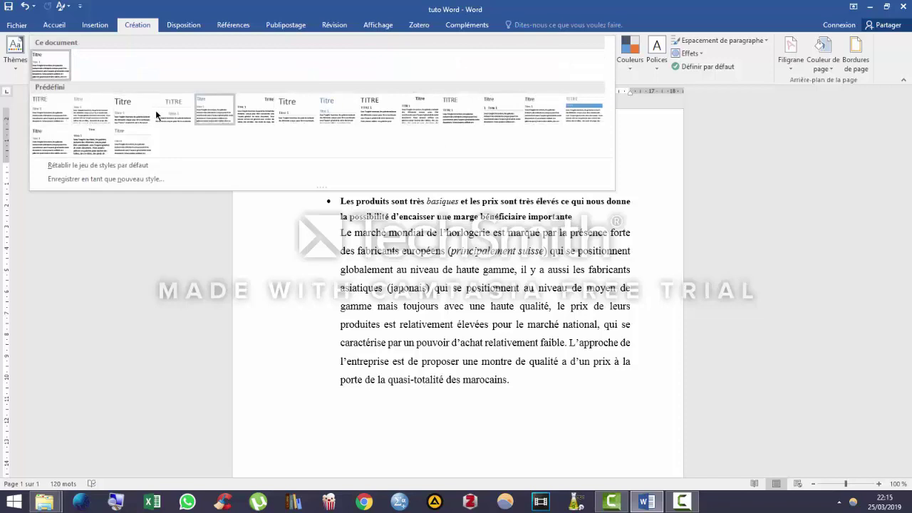
{"action": "left_click", "coordinate": [92, 117]}
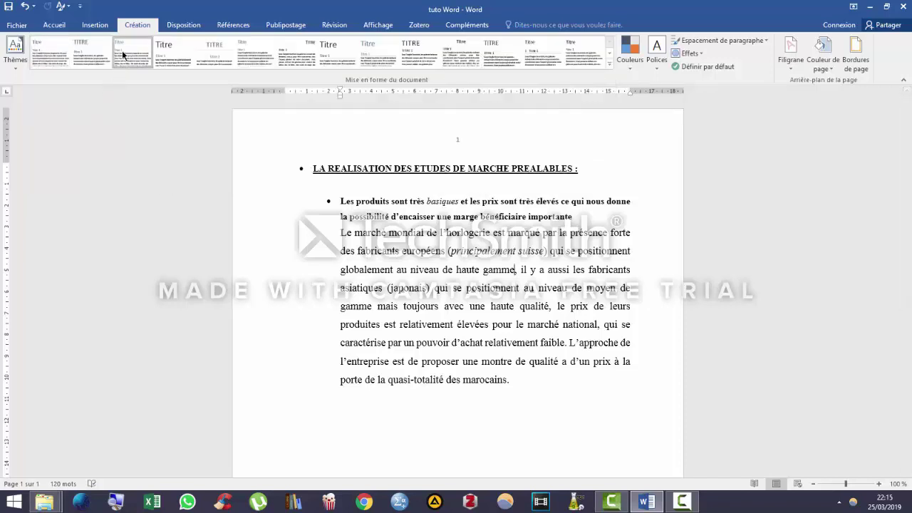
Examine the available document themes, theme colour sets and theme font sets, leaving the current ones in place.
{"action": "left_click", "coordinate": [16, 57]}
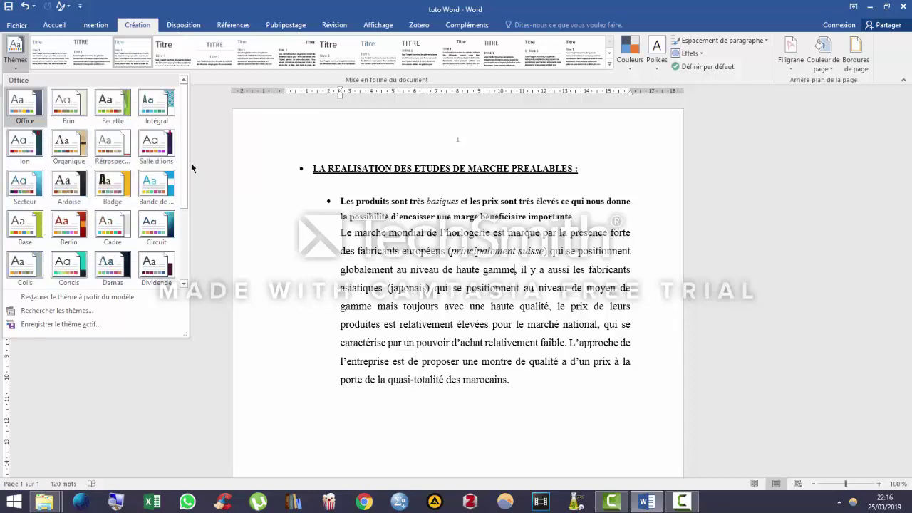
{"action": "mouse_move", "coordinate": [188, 159]}
{"action": "left_mouse_down"}
{"action": "mouse_move", "coordinate": [180, 233]}
{"action": "mouse_move", "coordinate": [194, 160]}
{"action": "left_mouse_up"}
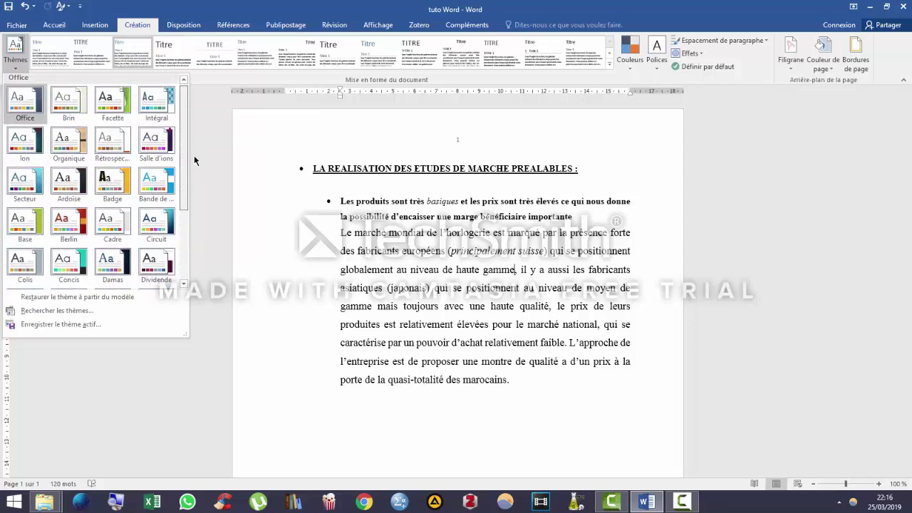
{"action": "left_click", "coordinate": [345, 292]}
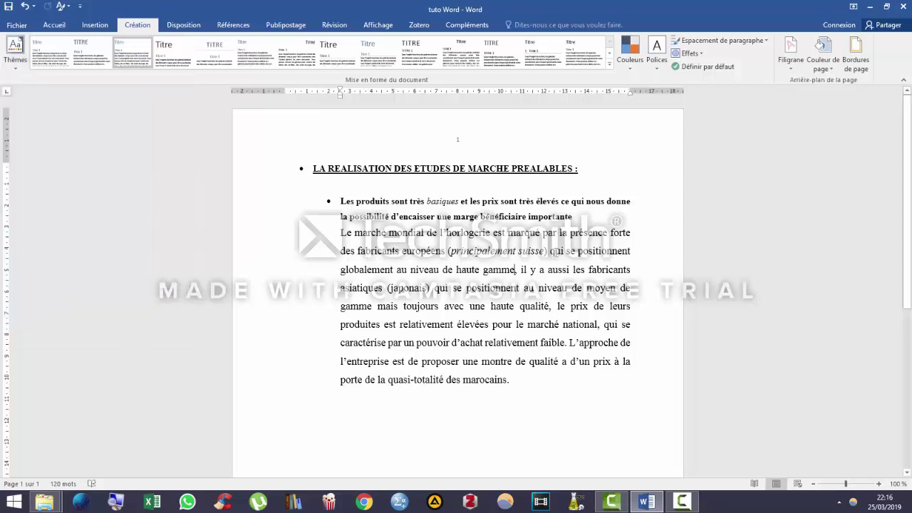
{"action": "left_click", "coordinate": [631, 64]}
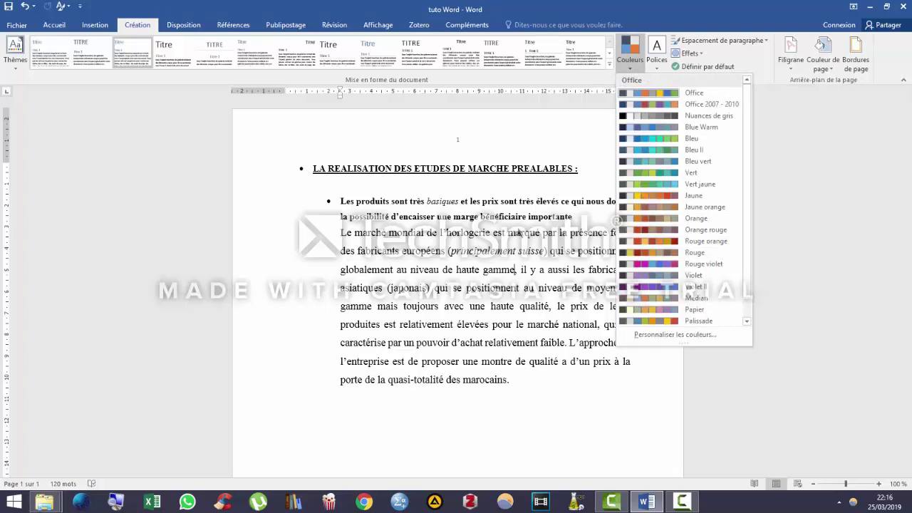
{"action": "left_click", "coordinate": [518, 233]}
{"action": "left_click", "coordinate": [657, 66]}
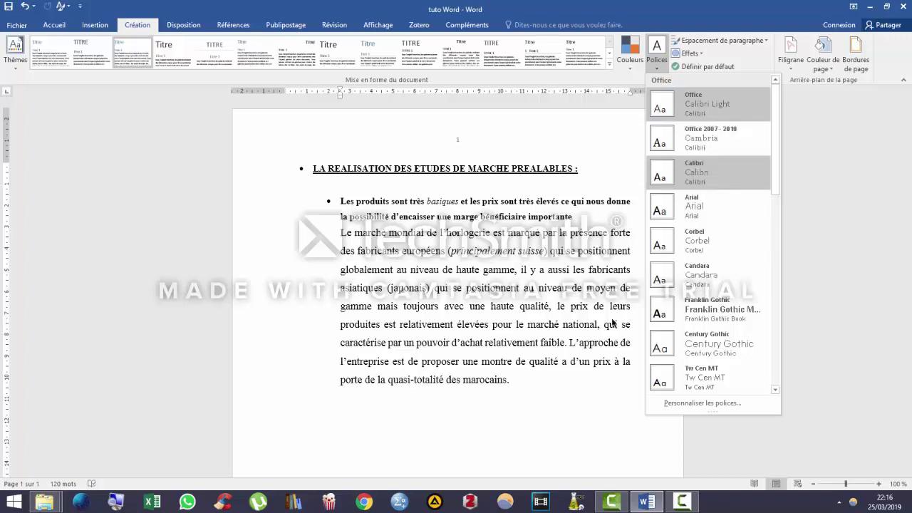
{"action": "left_click", "coordinate": [508, 313]}
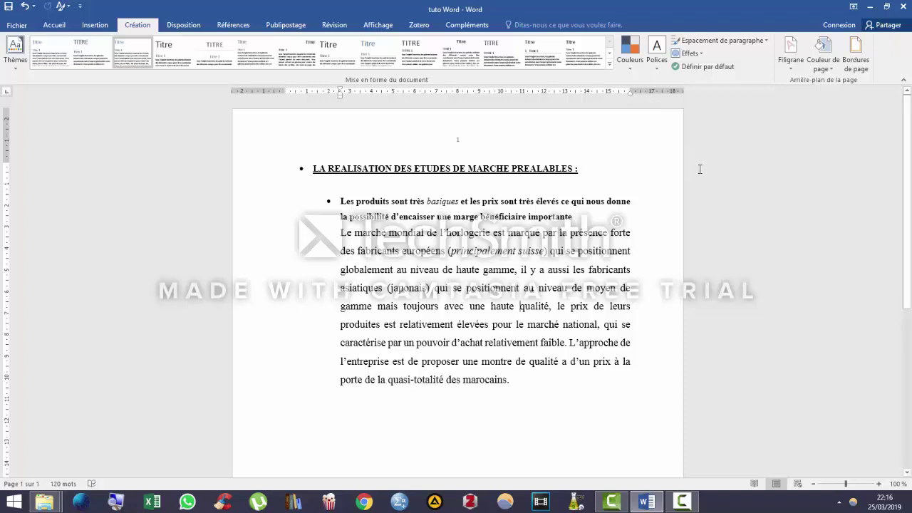
Set the page colour to a light blue theme colour.
{"action": "left_click", "coordinate": [830, 66]}
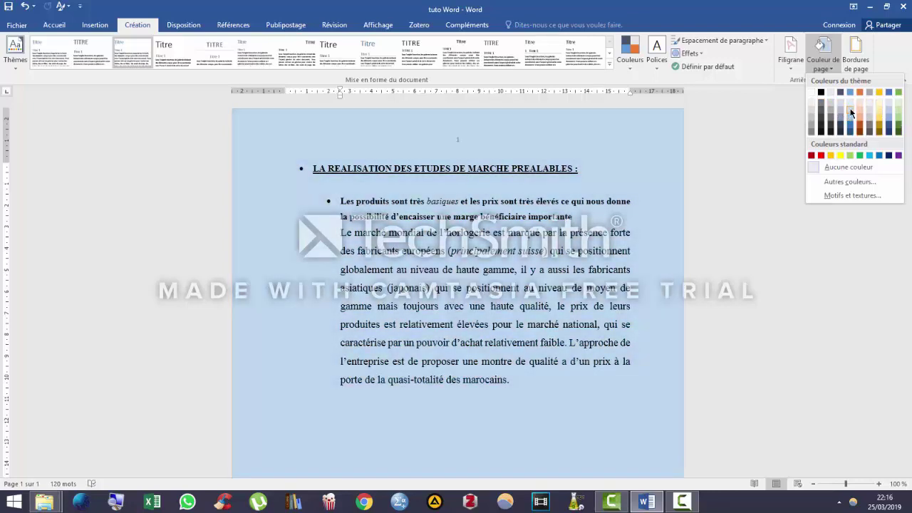
{"action": "left_click", "coordinate": [850, 113]}
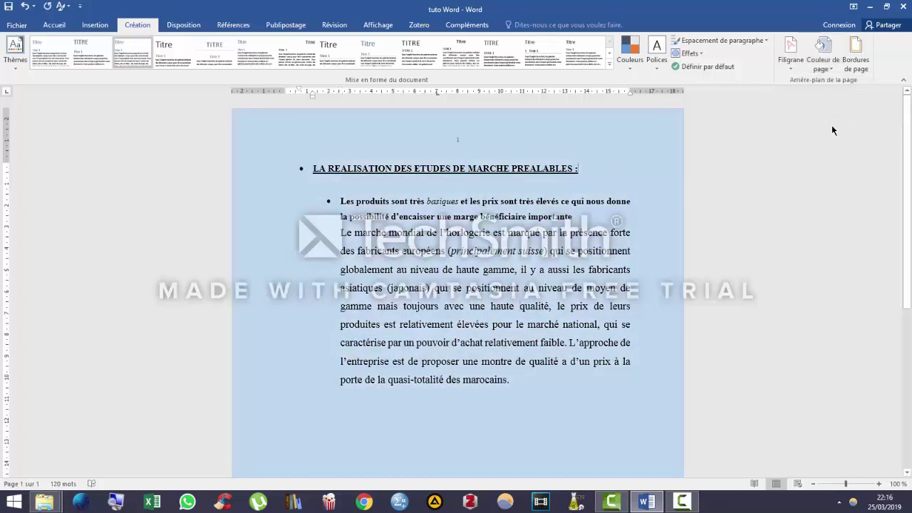
{"action": "left_click", "coordinate": [859, 64]}
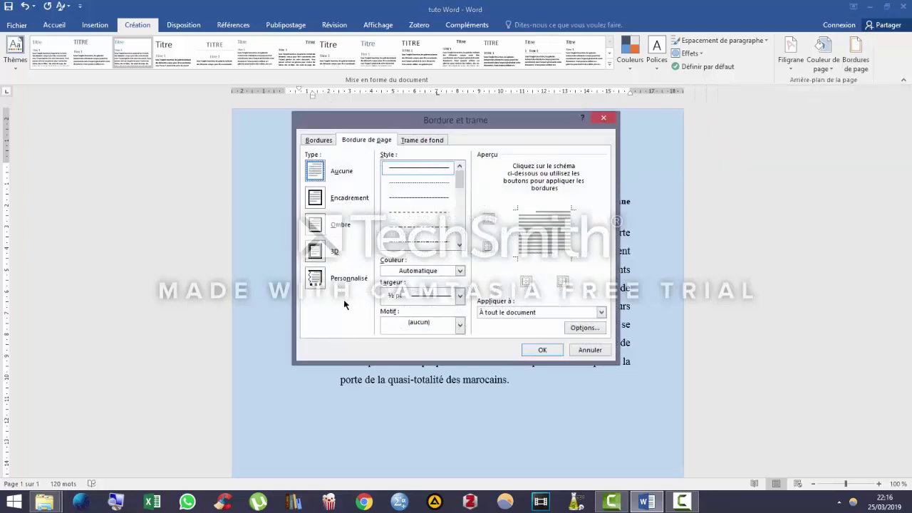
{"action": "left_click", "coordinate": [541, 350]}
{"action": "left_click", "coordinate": [541, 350]}
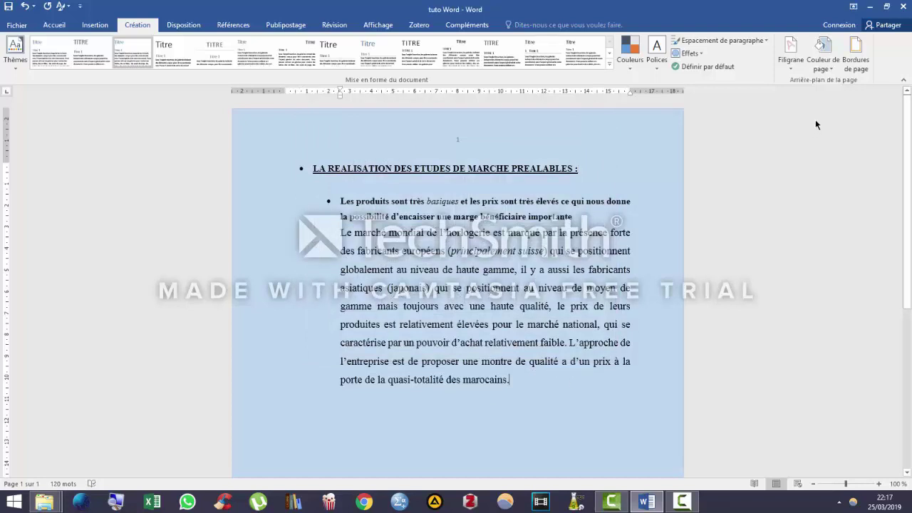
Add a box page border in a 3 pt thick-and-thin double-line style to the whole document.
{"action": "left_click", "coordinate": [855, 57]}
{"action": "left_click", "coordinate": [314, 198]}
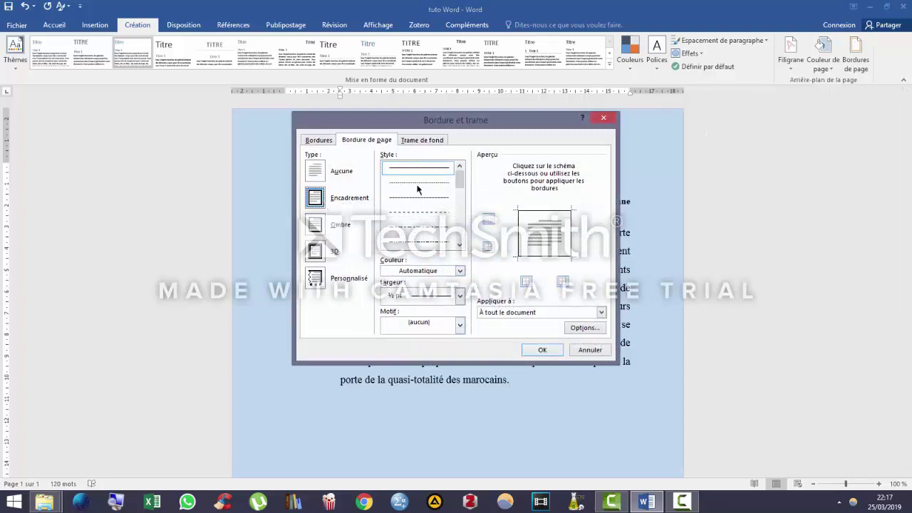
{"action": "scroll", "coordinate": [455, 178], "scroll_direction": "down", "scroll_amount": 3}
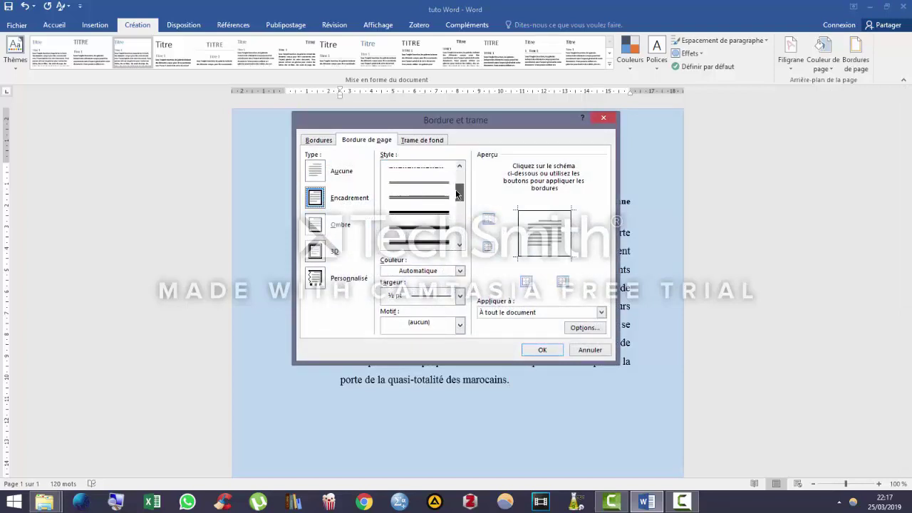
{"action": "left_click", "coordinate": [419, 240]}
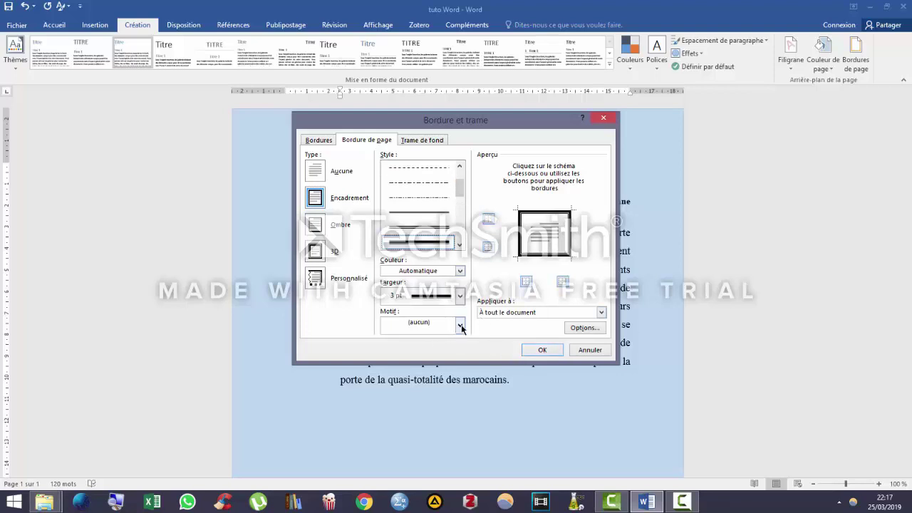
{"action": "left_click", "coordinate": [543, 349]}
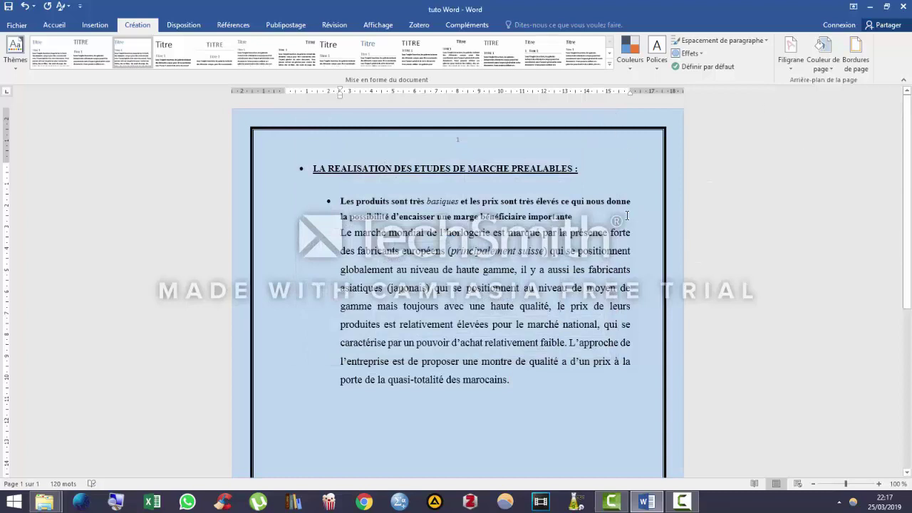
Try the landscape page orientation and return the document to portrait.
{"action": "left_click", "coordinate": [165, 25]}
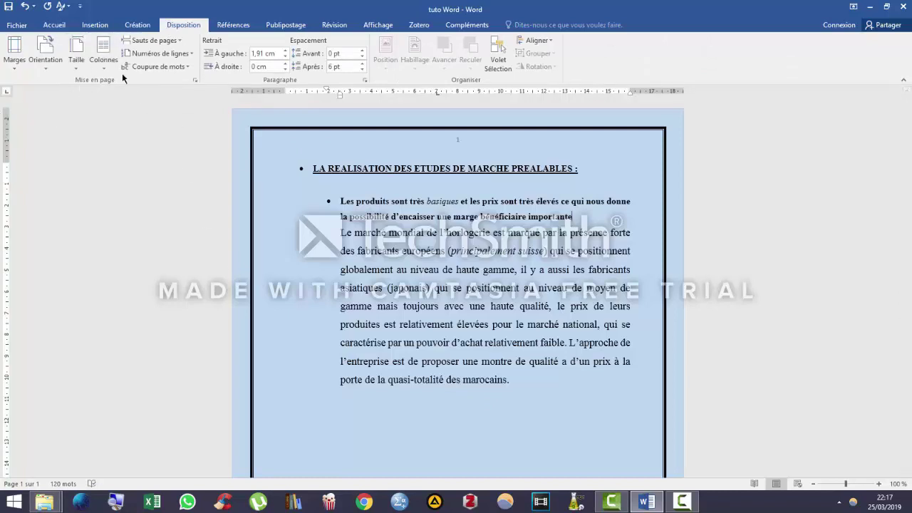
{"action": "left_click", "coordinate": [44, 70]}
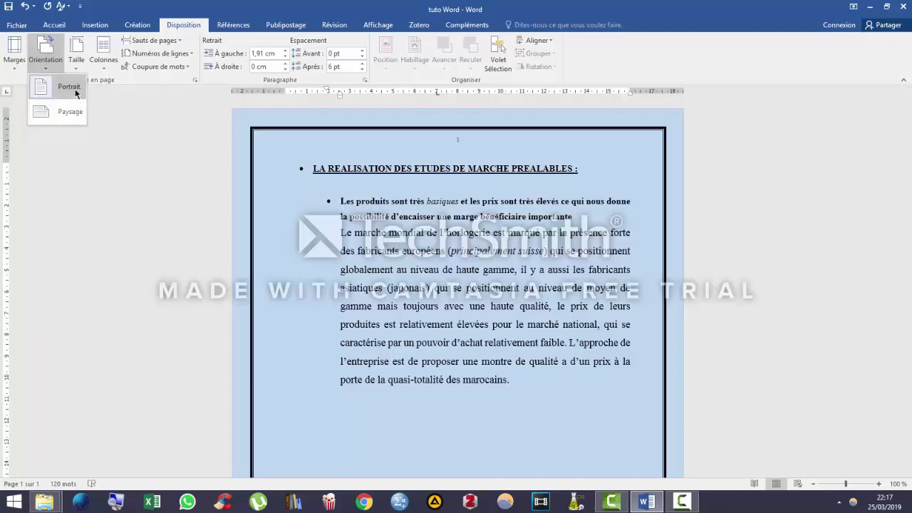
{"action": "left_click", "coordinate": [74, 113]}
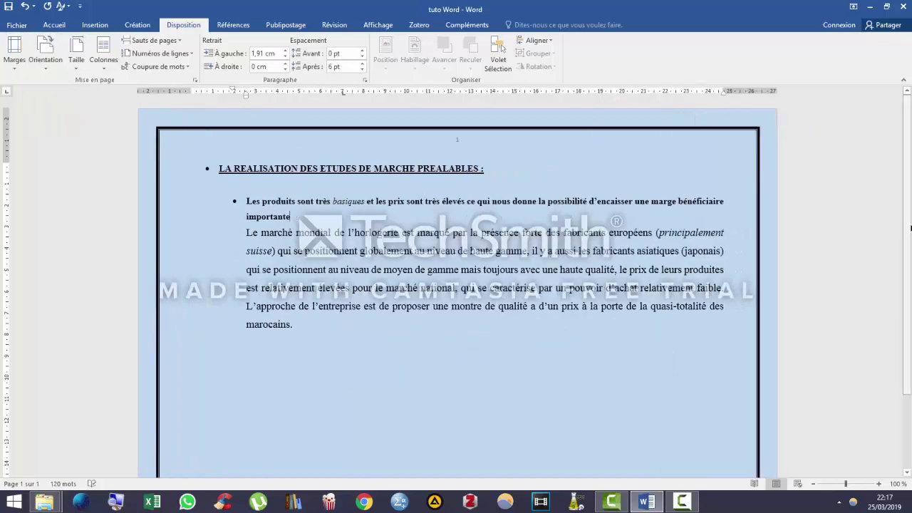
{"action": "scroll", "coordinate": [909, 168], "scroll_direction": "down", "scroll_amount": 1}
{"action": "scroll", "coordinate": [908, 168], "scroll_direction": "up", "scroll_amount": 1}
{"action": "left_click", "coordinate": [47, 55]}
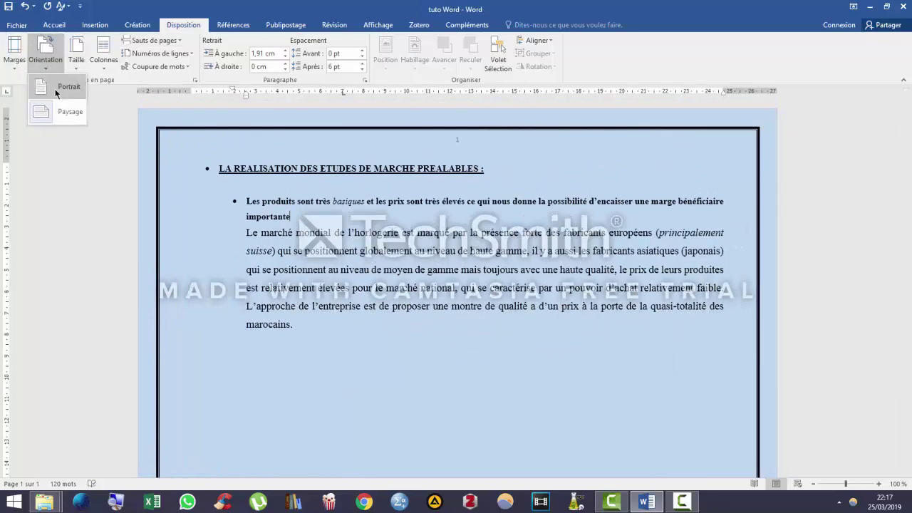
{"action": "left_click", "coordinate": [104, 88]}
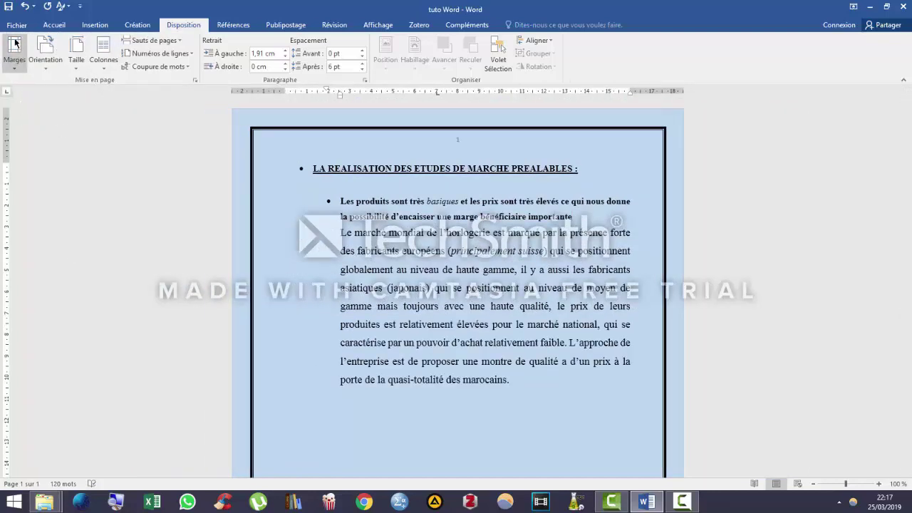
Try laying the text out in two columns and return it to a single column.
{"action": "left_click", "coordinate": [106, 70]}
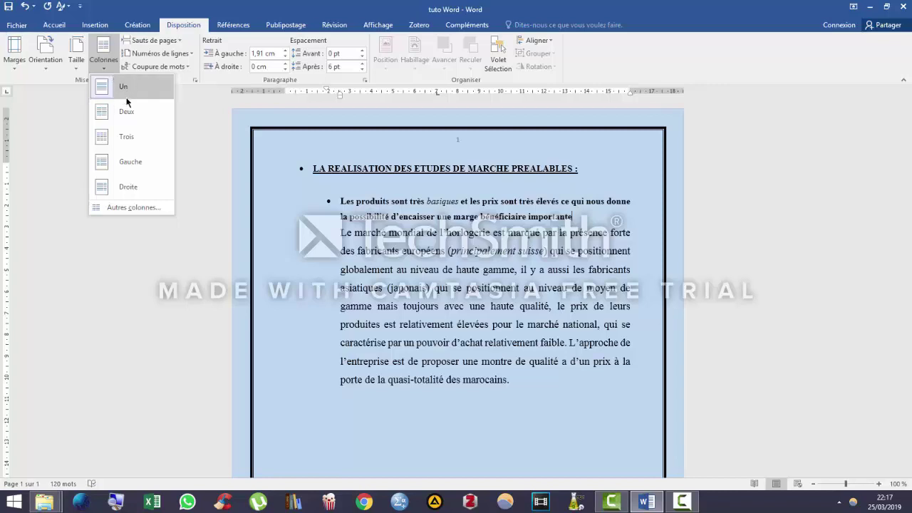
{"action": "left_click", "coordinate": [142, 112]}
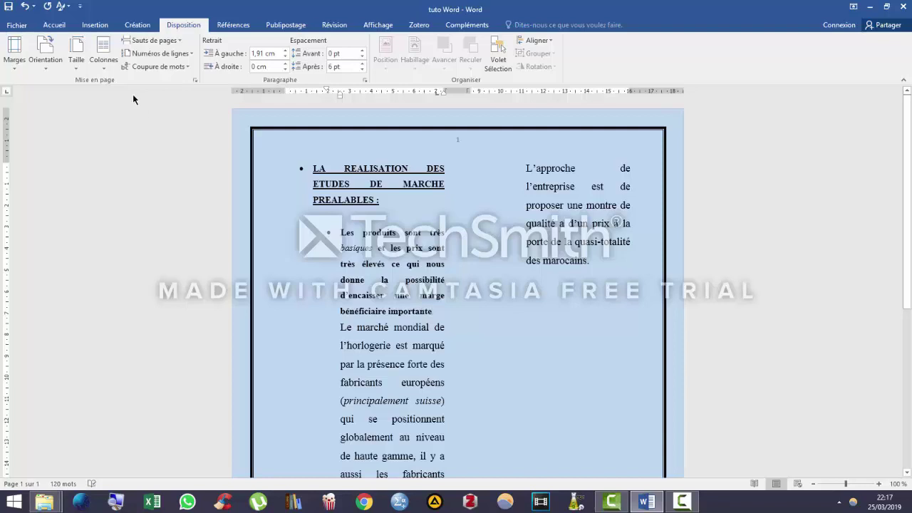
{"action": "left_click", "coordinate": [464, 276]}
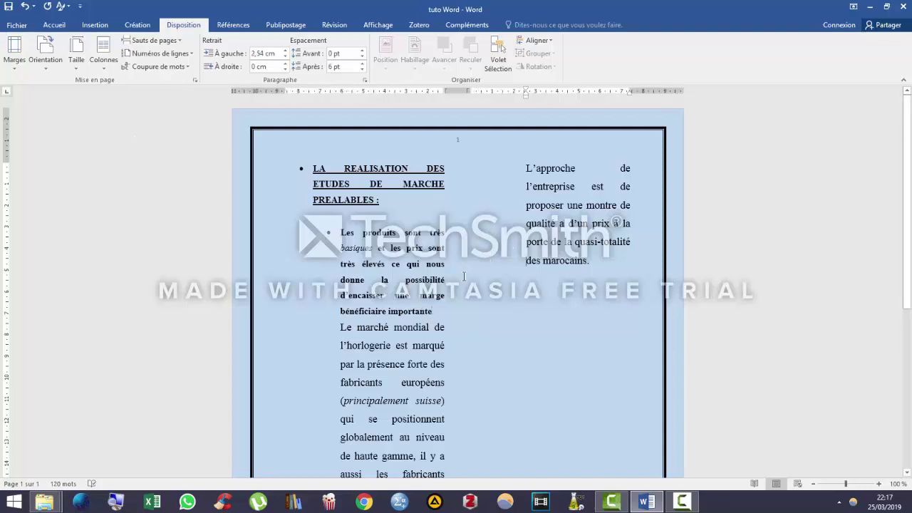
{"action": "left_click", "coordinate": [435, 312]}
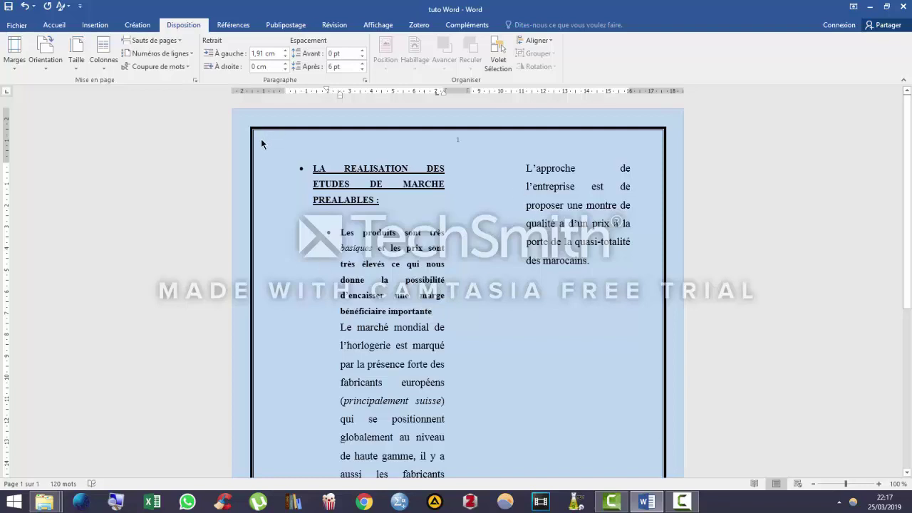
{"action": "left_click", "coordinate": [104, 50]}
{"action": "left_click", "coordinate": [109, 86]}
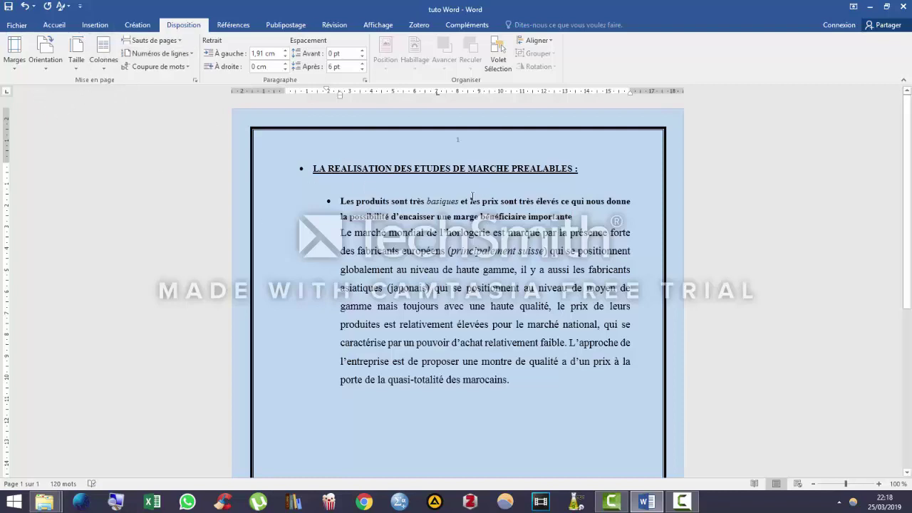
Examine the available line numbering options without applying any of them.
{"action": "left_click", "coordinate": [190, 54]}
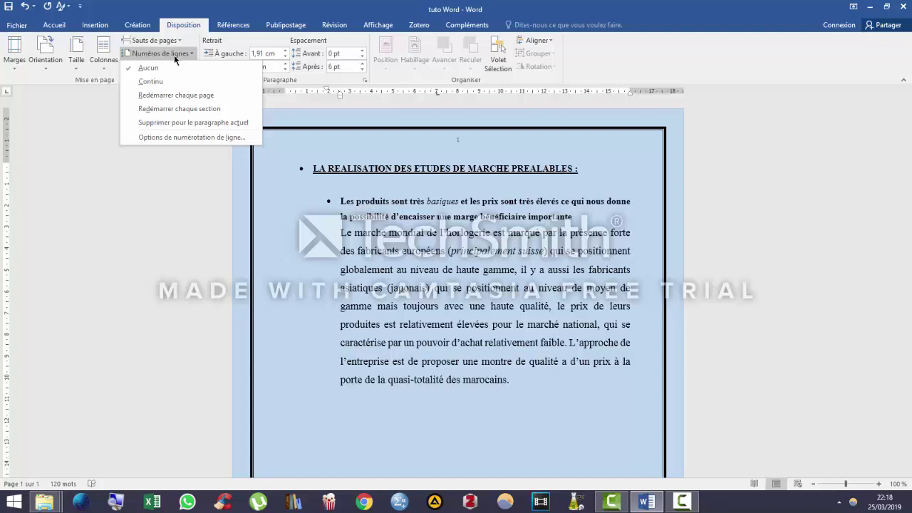
{"action": "left_click", "coordinate": [507, 269]}
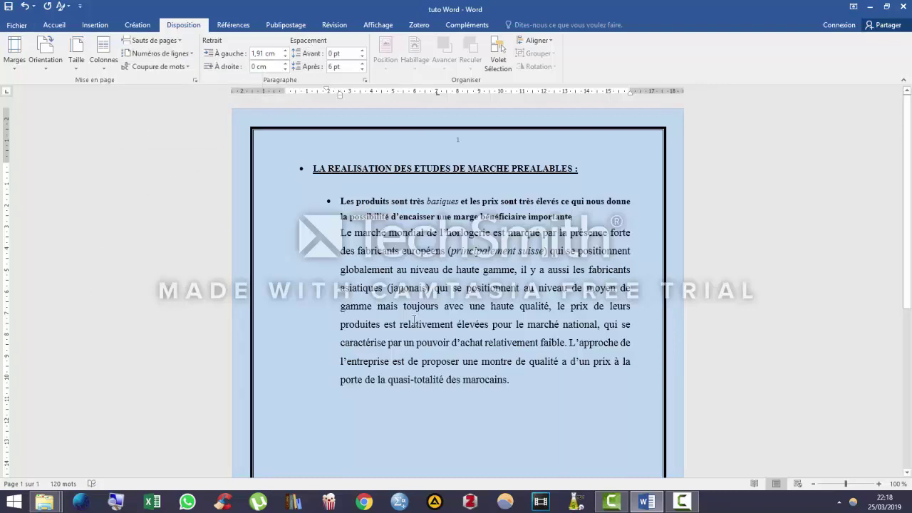
{"action": "left_click", "coordinate": [460, 324]}
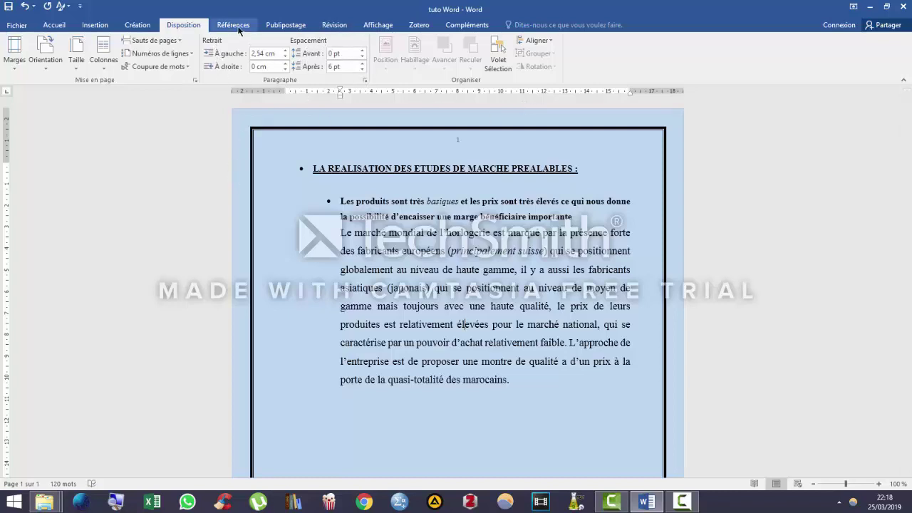
{"action": "left_click", "coordinate": [631, 402]}
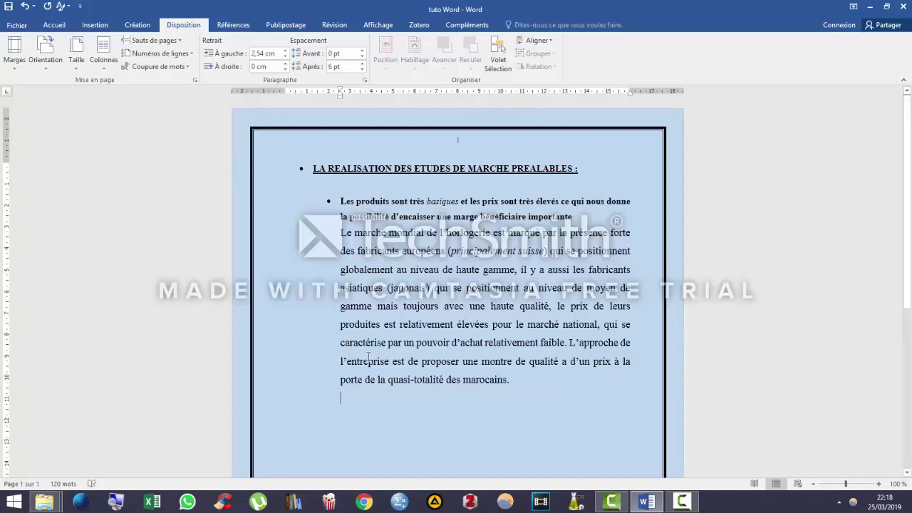
Try indenting the bulleted paragraph "Les produits sont très basiques" with three tab steps and remove the indentation again.
{"action": "left_click", "coordinate": [225, 26]}
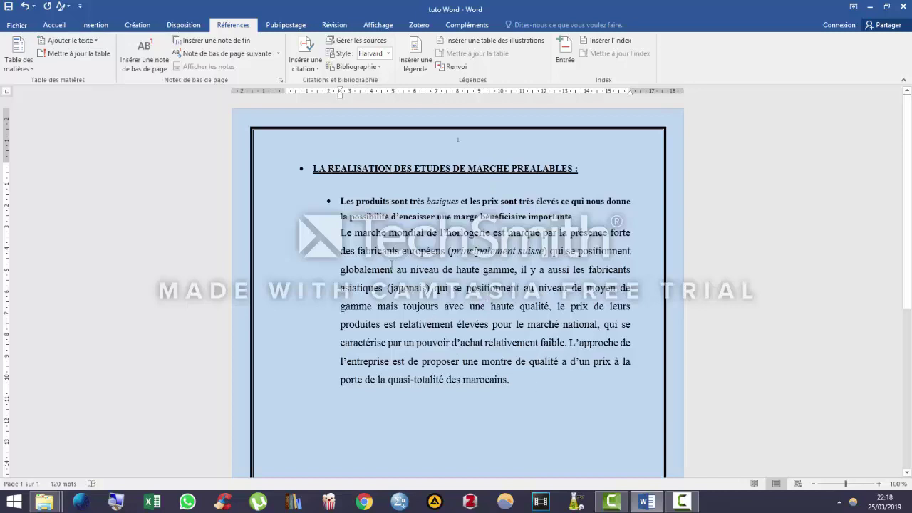
{"action": "left_click", "coordinate": [341, 201]}
{"action": "key", "text": "Tab"}
{"action": "key", "text": "Tab"}
{"action": "key", "text": "Tab"}
{"action": "key", "text": "BackSpace"}
{"action": "key", "text": "BackSpace"}
{"action": "key", "text": "BackSpace"}
Examine the predefined tables of contents and the available citation styles, without applying any of them.
{"action": "left_click", "coordinate": [32, 68]}
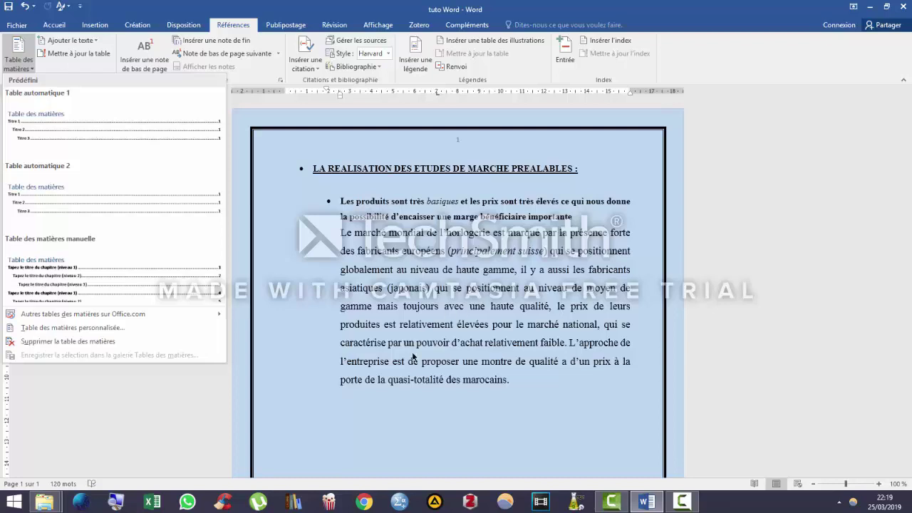
{"action": "left_click", "coordinate": [488, 396]}
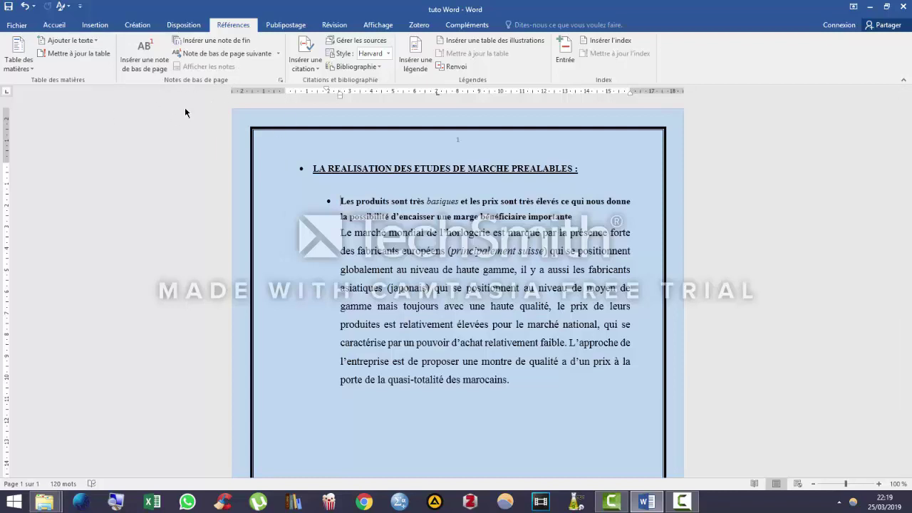
{"action": "double_click", "coordinate": [399, 216]}
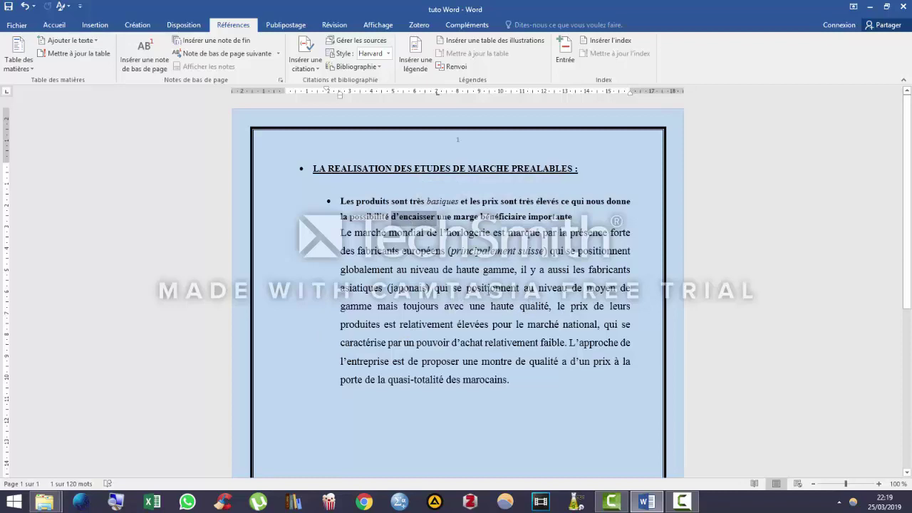
{"action": "left_click", "coordinate": [476, 269]}
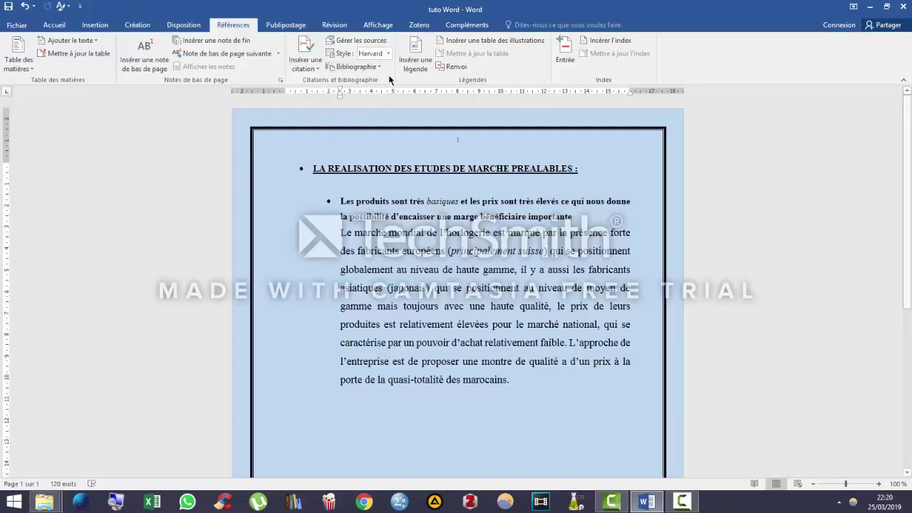
{"action": "left_click", "coordinate": [387, 53]}
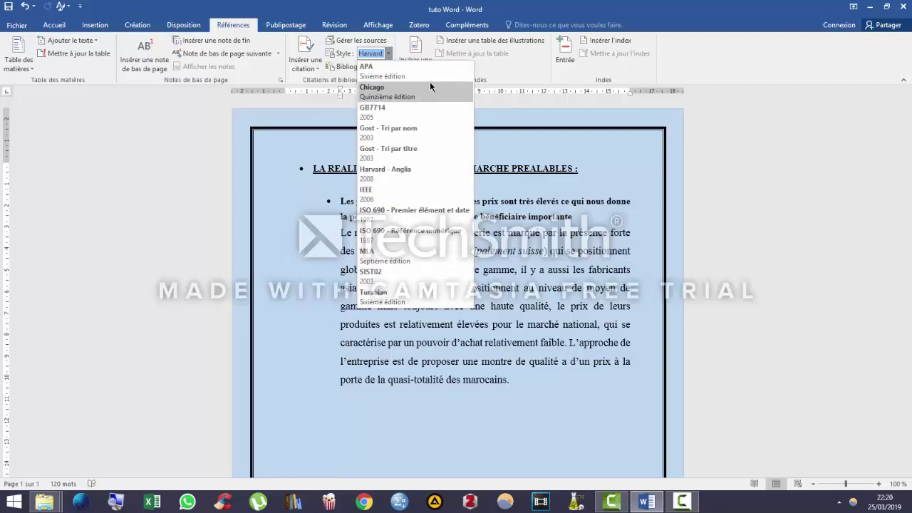
{"action": "left_click", "coordinate": [525, 228]}
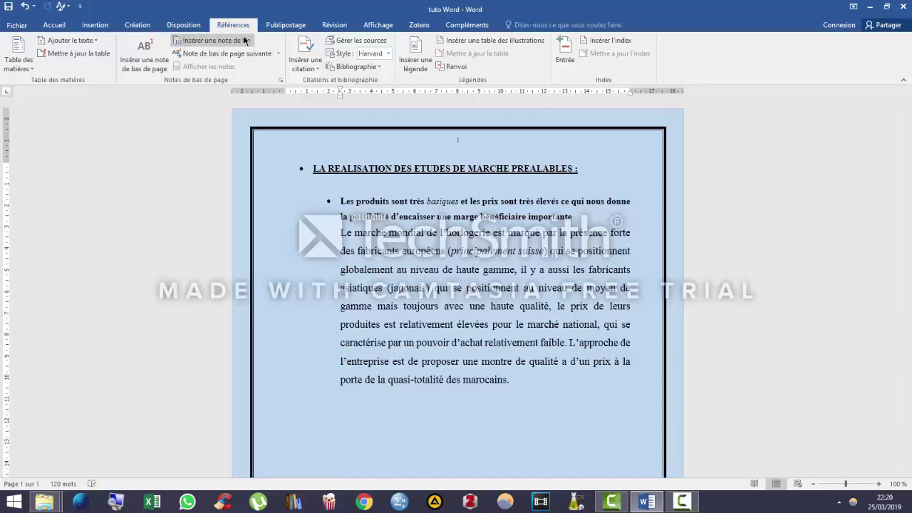
Look over the mail merge commands and the review commands available for the document.
{"action": "left_click", "coordinate": [285, 25]}
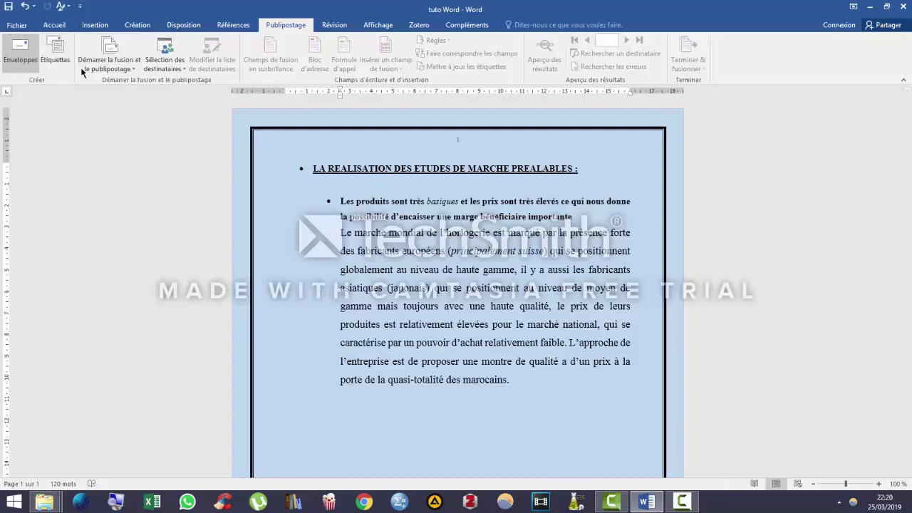
{"action": "left_click", "coordinate": [422, 217]}
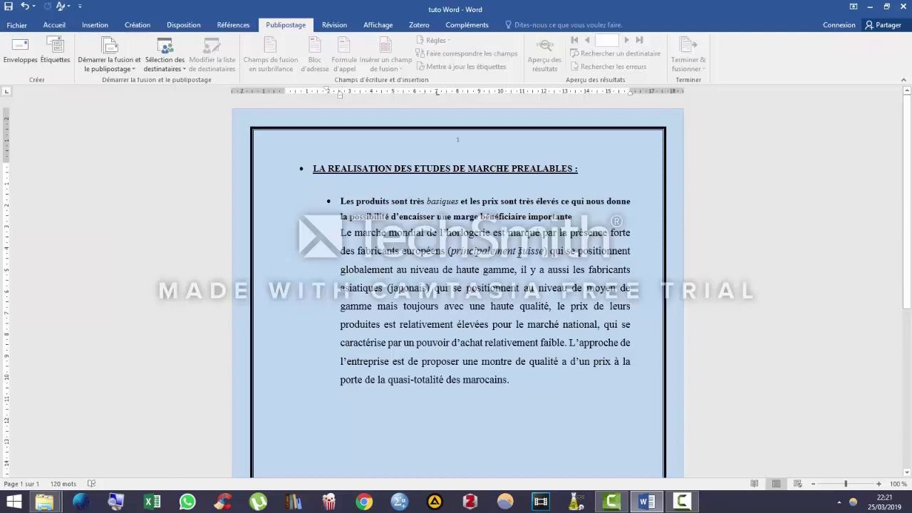
{"action": "left_click", "coordinate": [337, 26]}
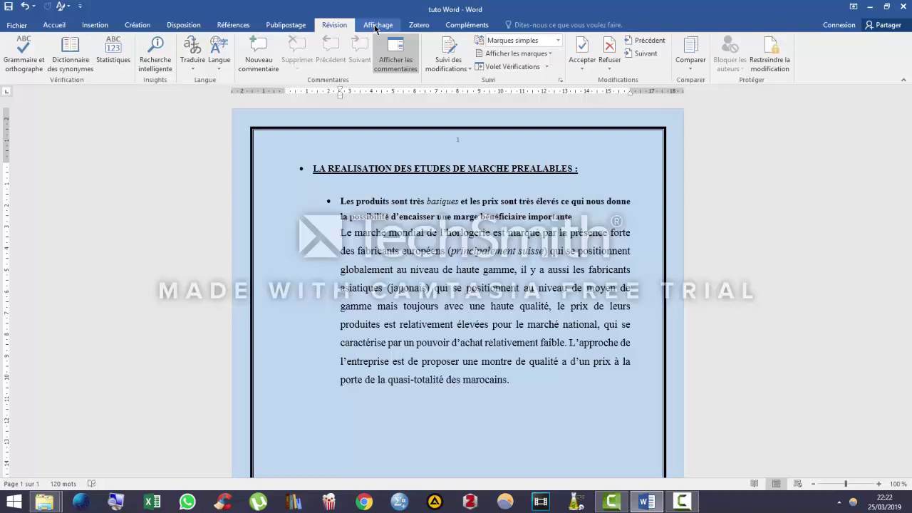
View the document in Web Layout and in Read Mode, returning to Print Layout after each.
{"action": "left_click", "coordinate": [375, 25]}
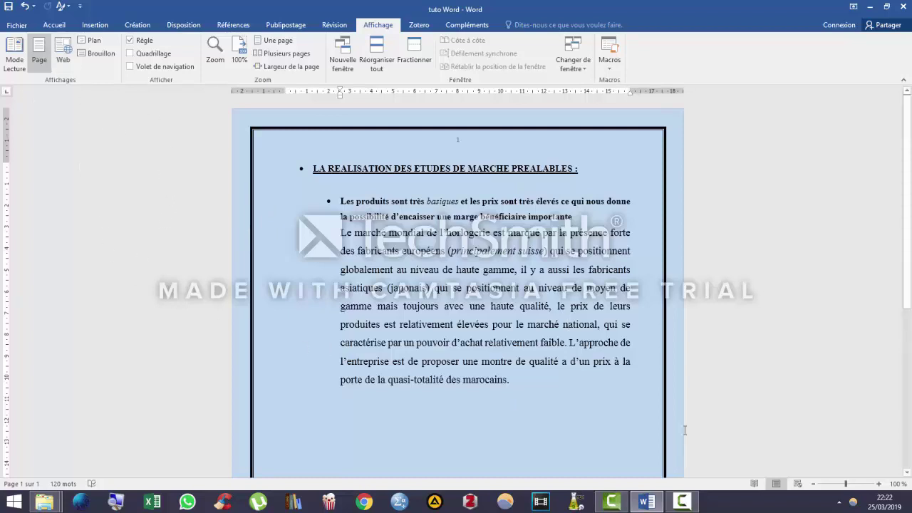
{"action": "left_click", "coordinate": [62, 57]}
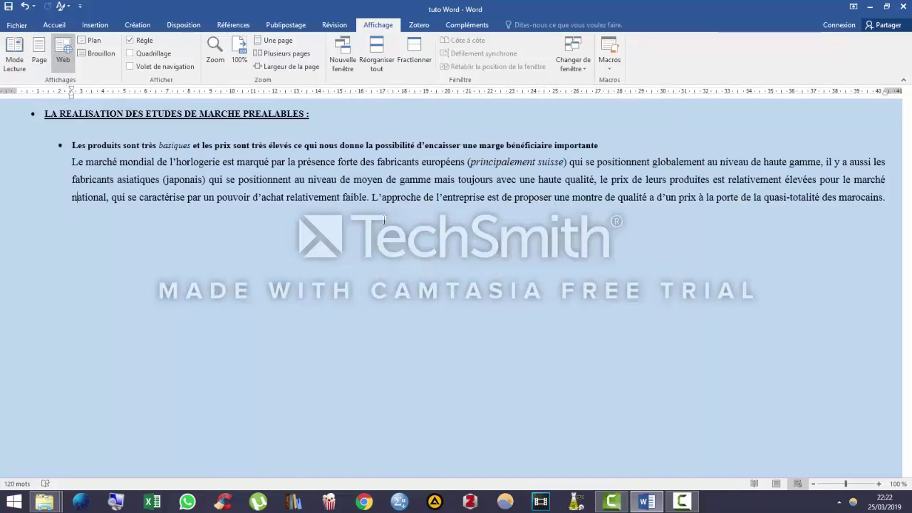
{"action": "left_click", "coordinate": [881, 206]}
{"action": "left_click", "coordinate": [44, 58]}
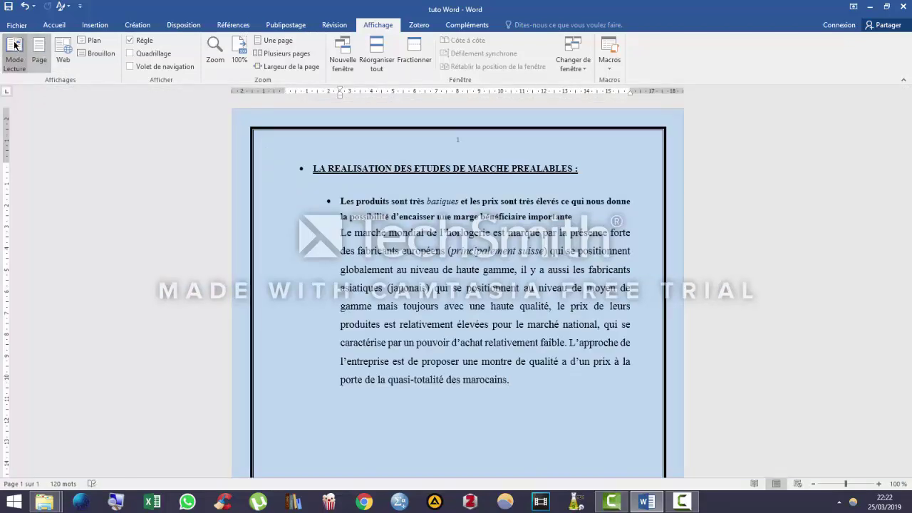
{"action": "left_click", "coordinate": [14, 46]}
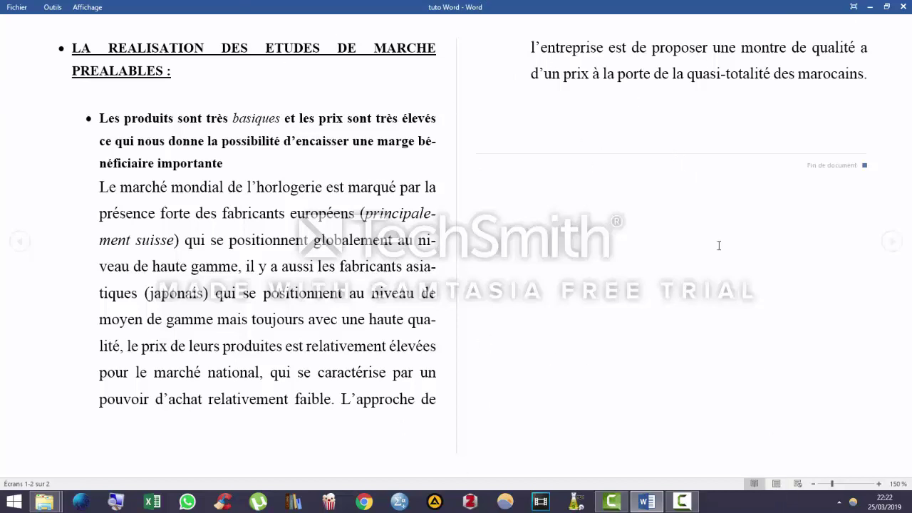
{"action": "left_click", "coordinate": [775, 484]}
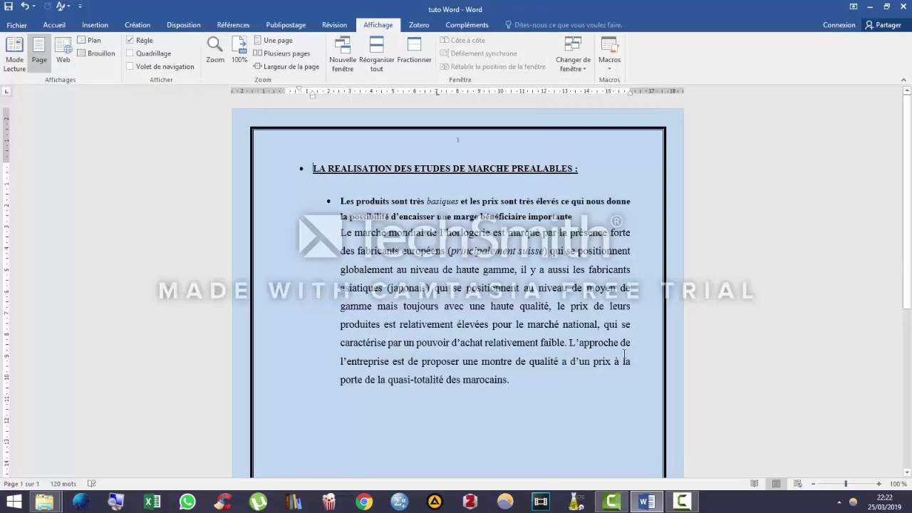
Look over the Zotero citation and bibliography commands, and return to the home formatting commands.
{"action": "left_click", "coordinate": [585, 391]}
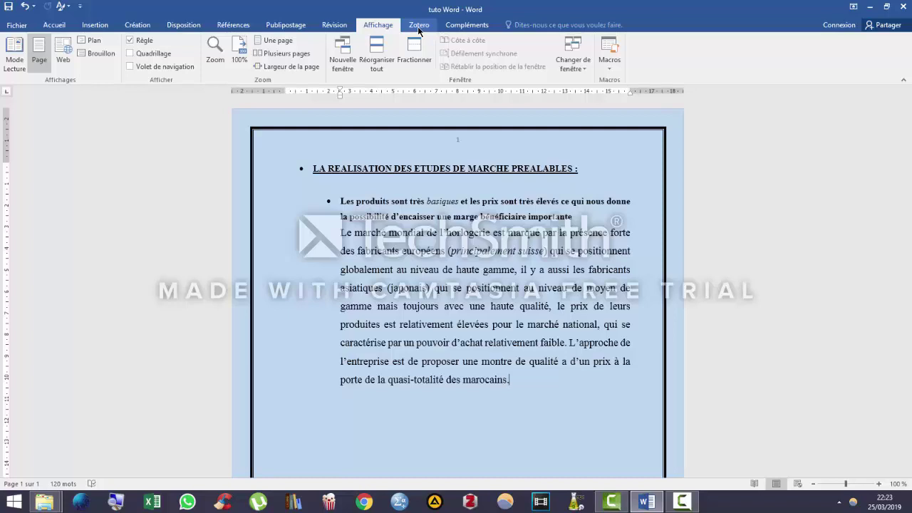
{"action": "left_click", "coordinate": [426, 26]}
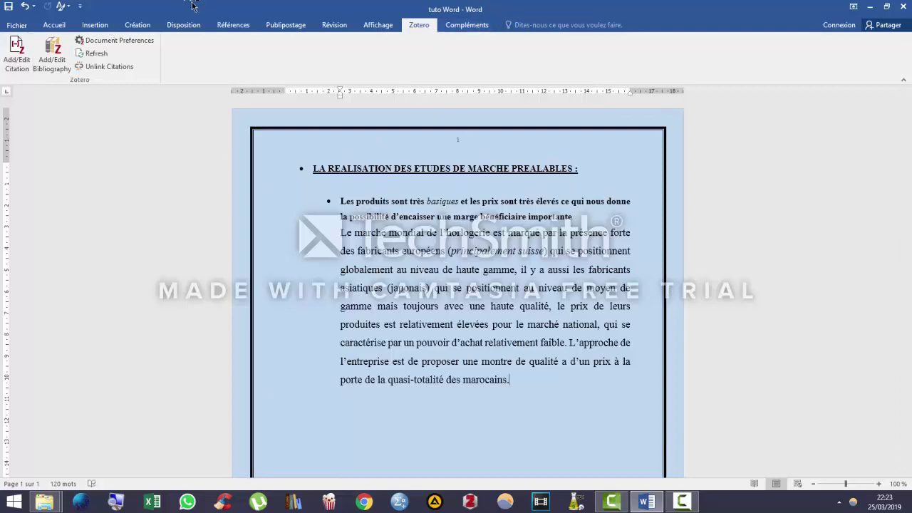
{"action": "left_click", "coordinate": [52, 30]}
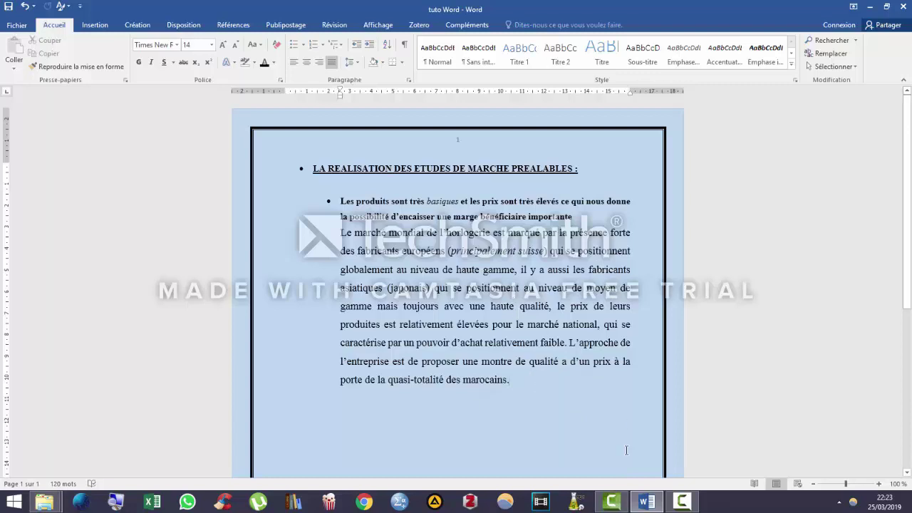
{"action": "left_click", "coordinate": [681, 501]}
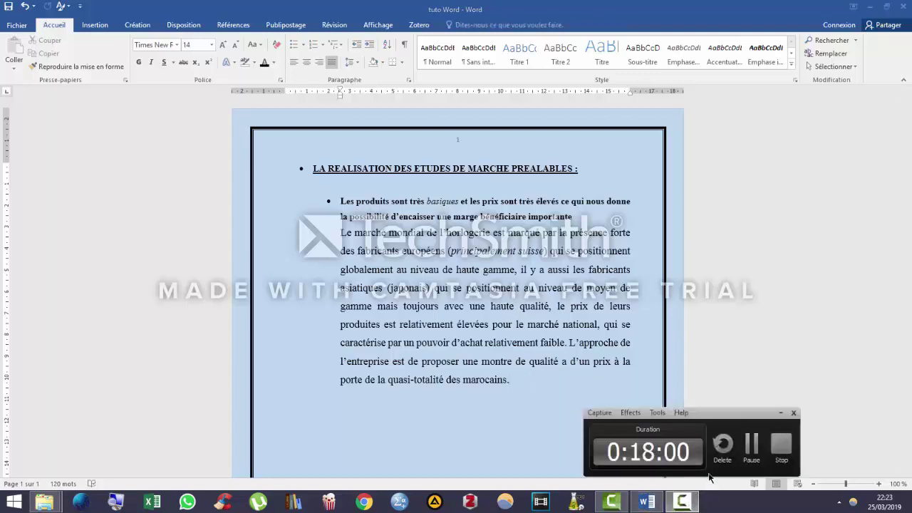
{"action": "left_click_drag", "start_coordinate": [729, 416], "coordinate": [835, 417]}
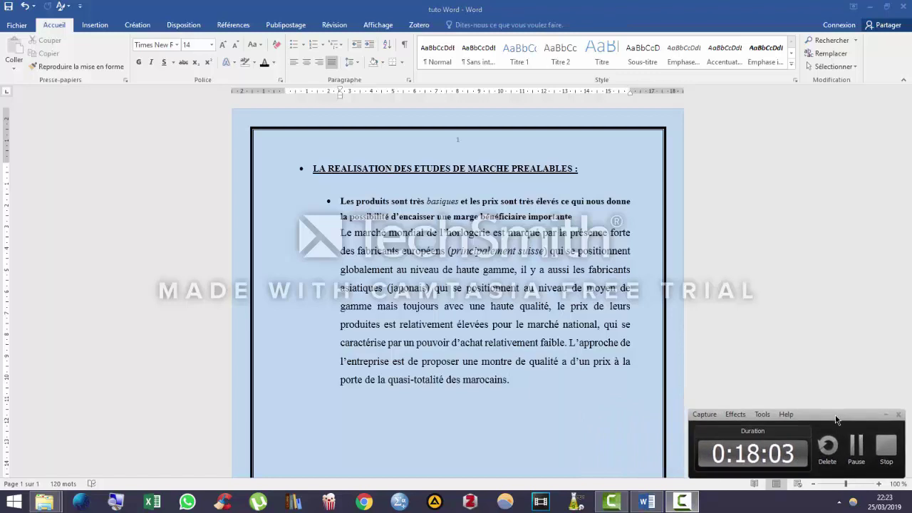